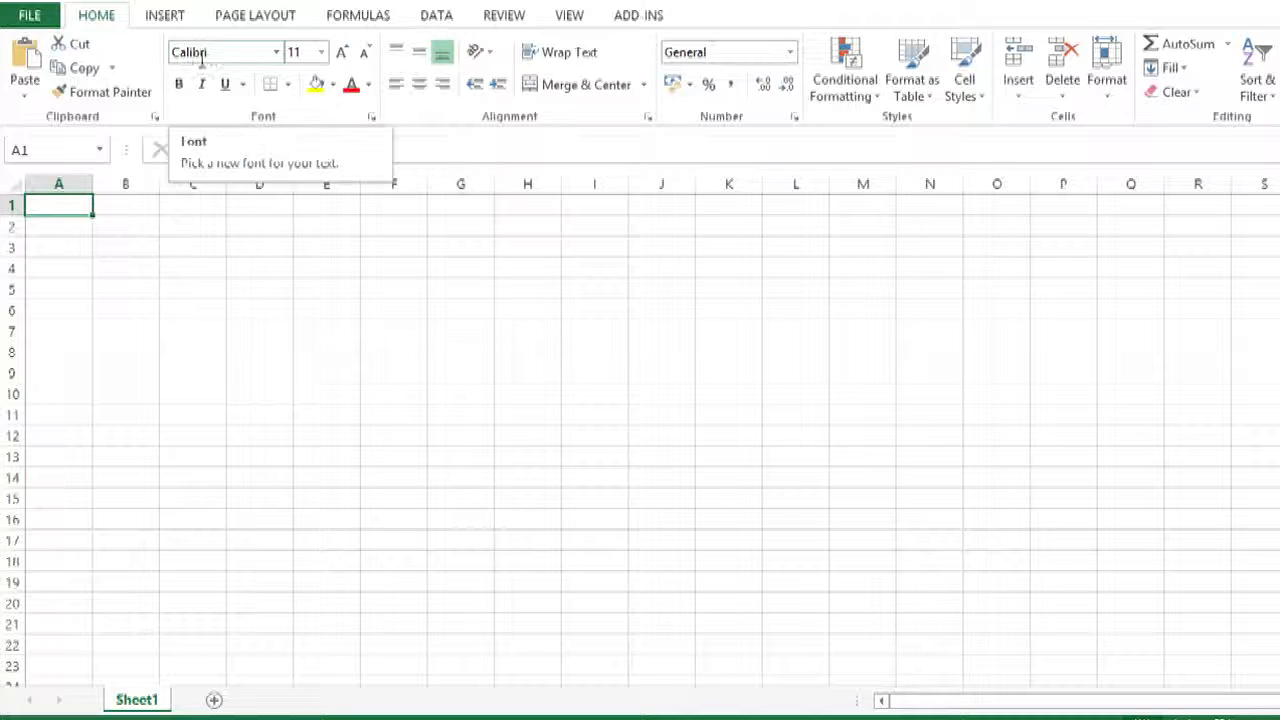
Change the font of the text in cell A1 to Aharoni, followed by AR BERKLEY.
left_click(277, 52)
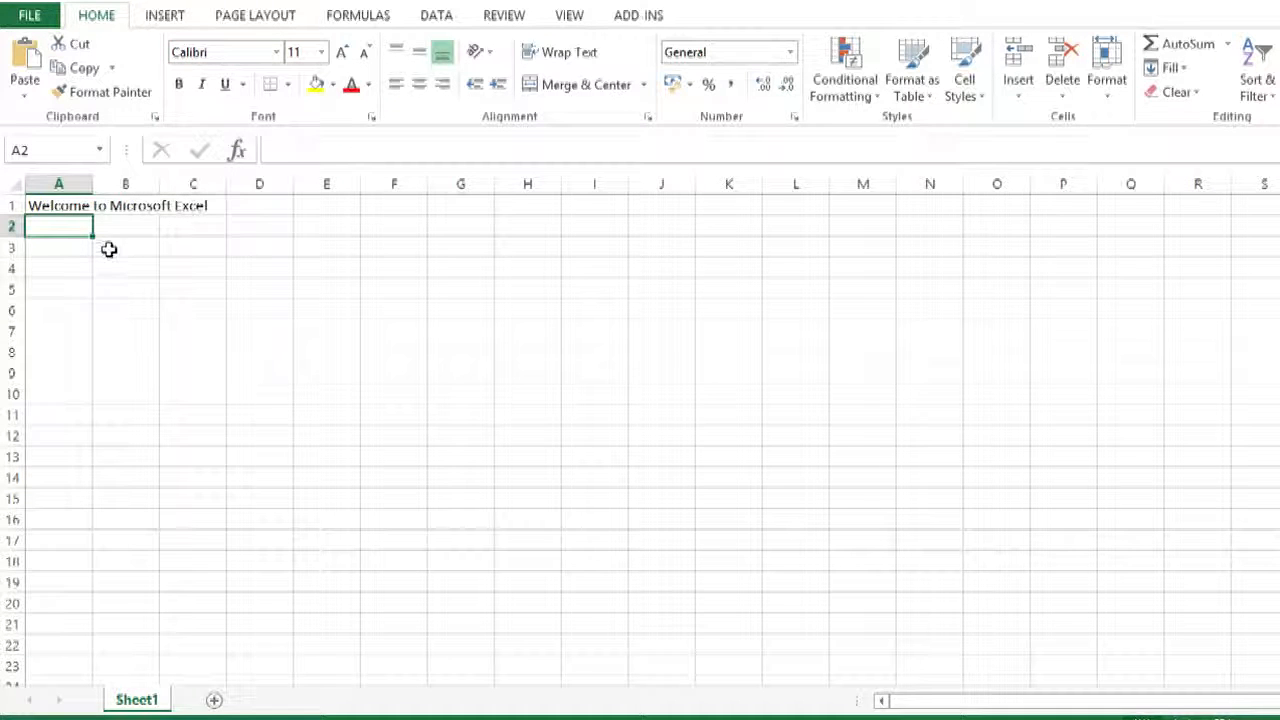
left_click(71, 203)
left_click(276, 52)
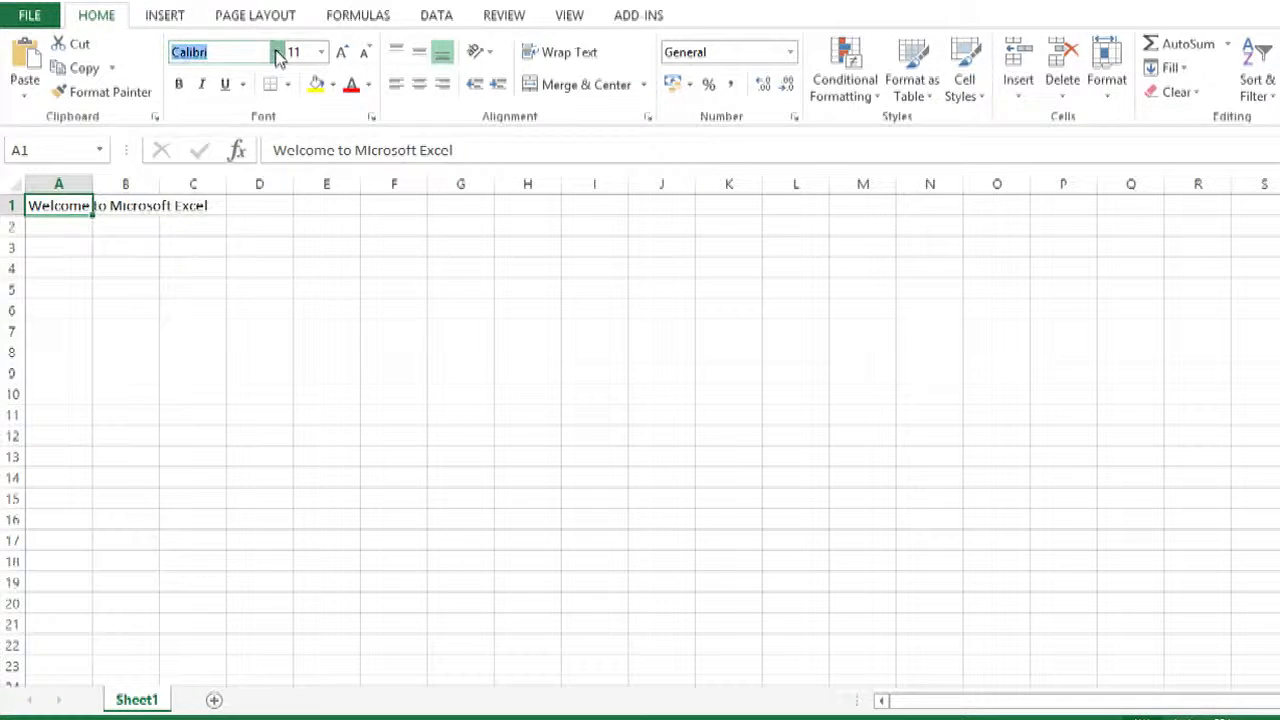
left_click(231, 207)
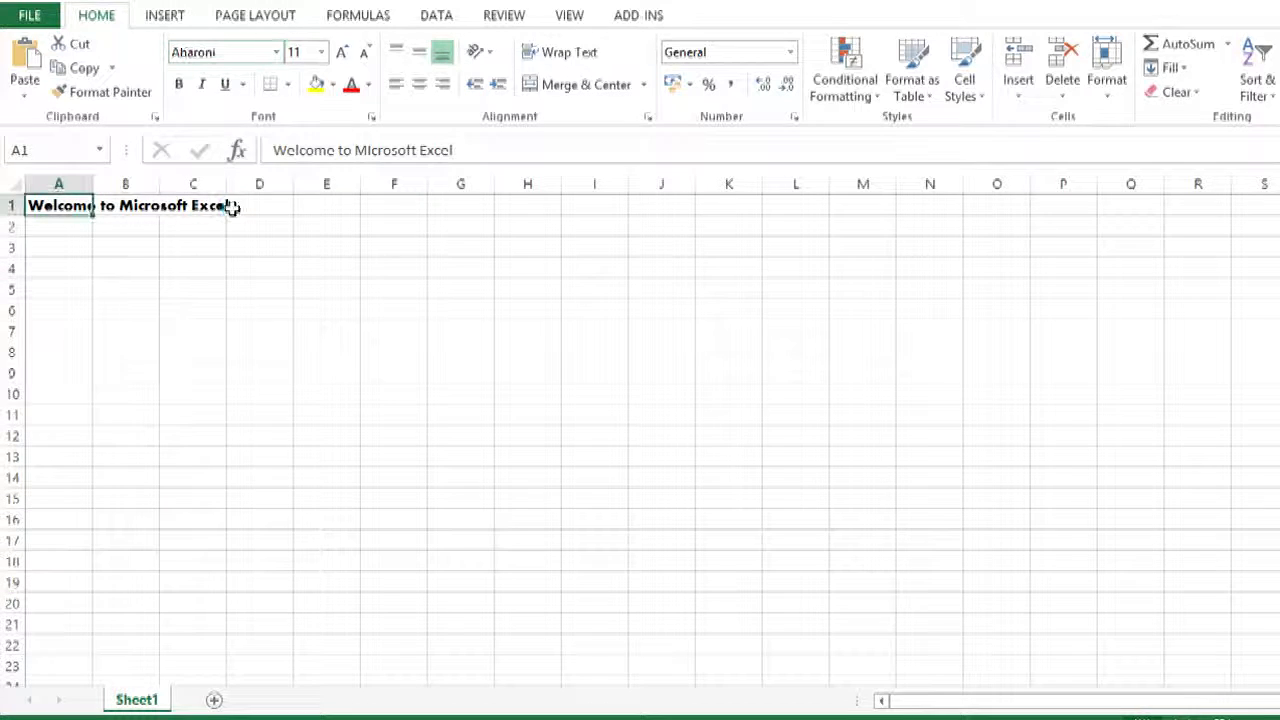
left_click(277, 52)
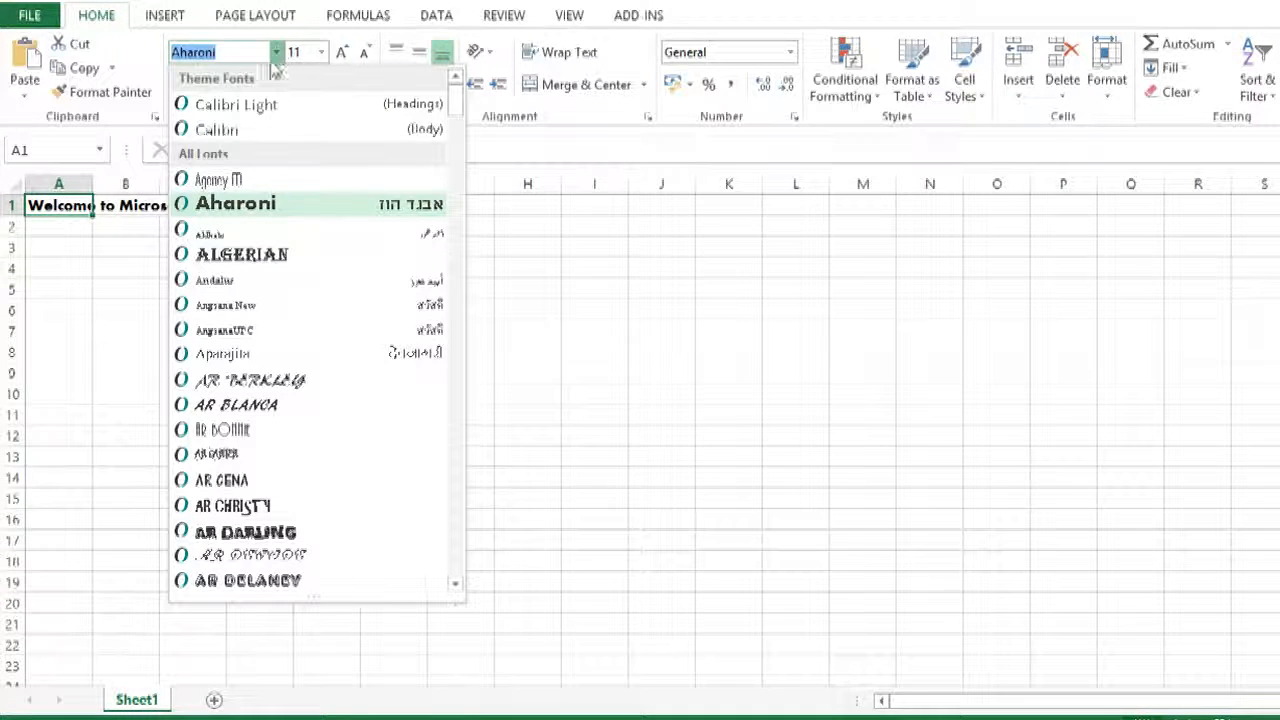
left_click(257, 384)
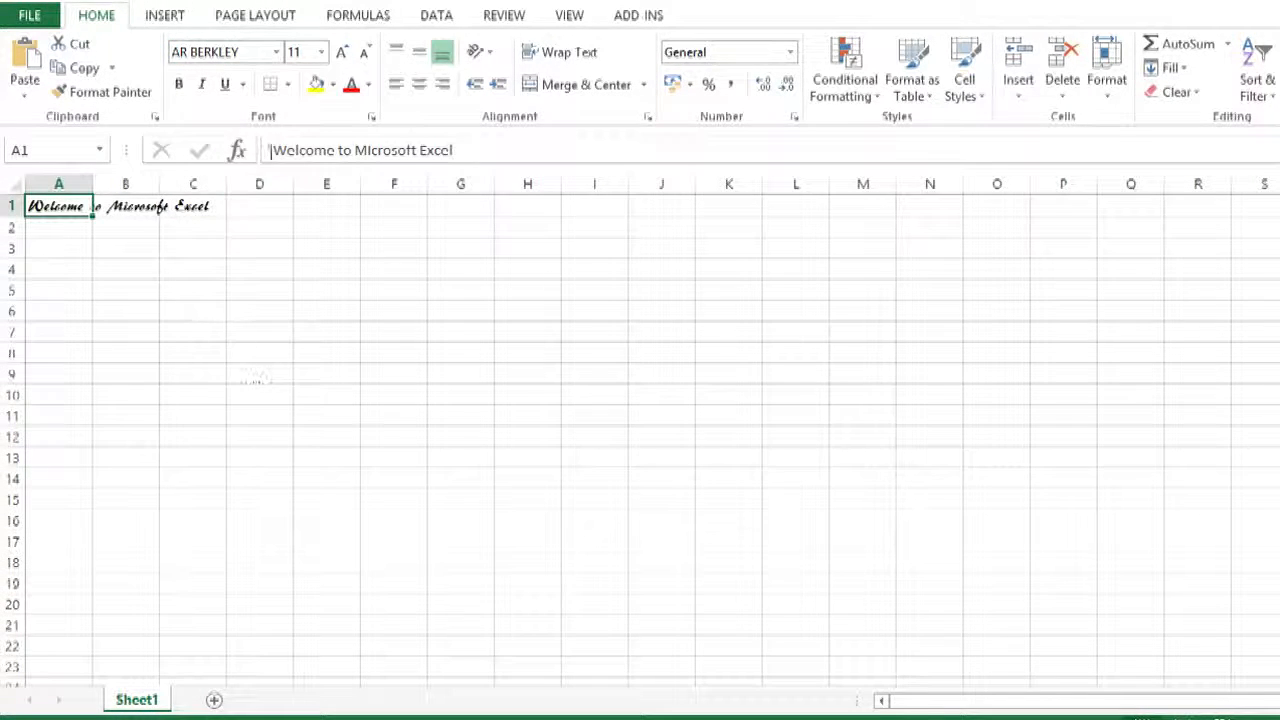
Apply the AR CENA font to the text in cell A1, and return it to Calibri.
left_click(277, 52)
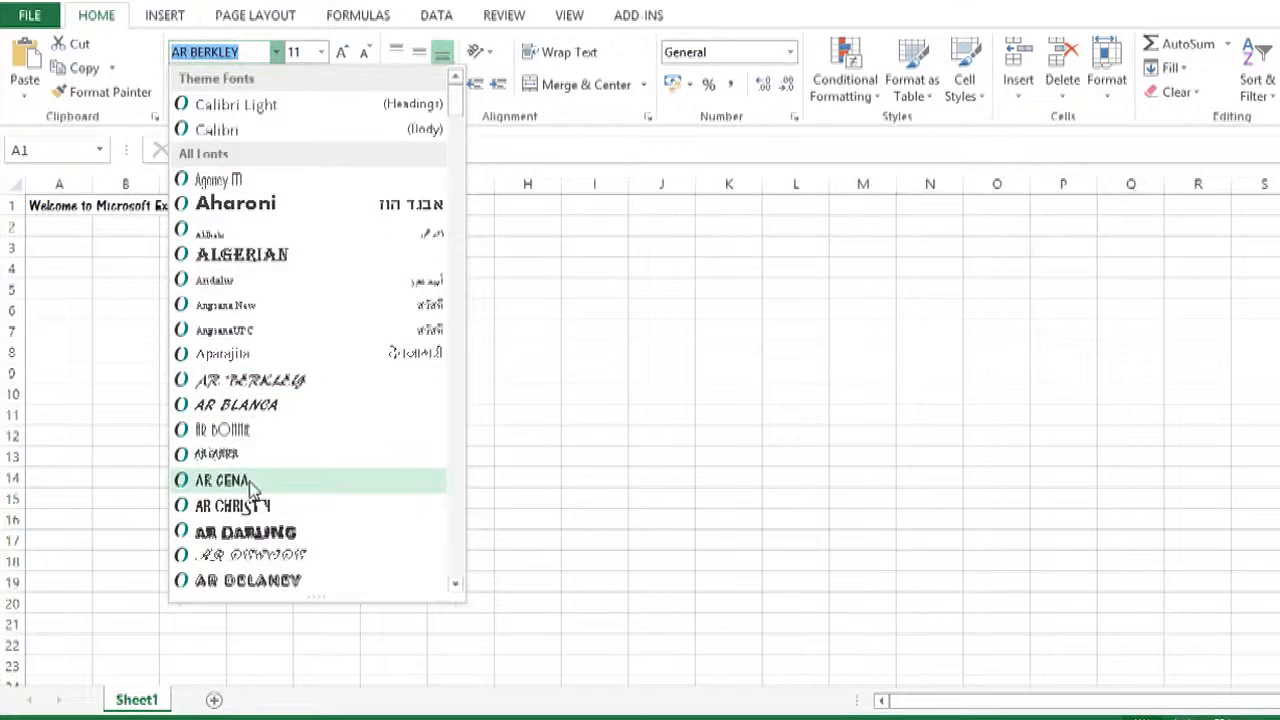
left_click(250, 480)
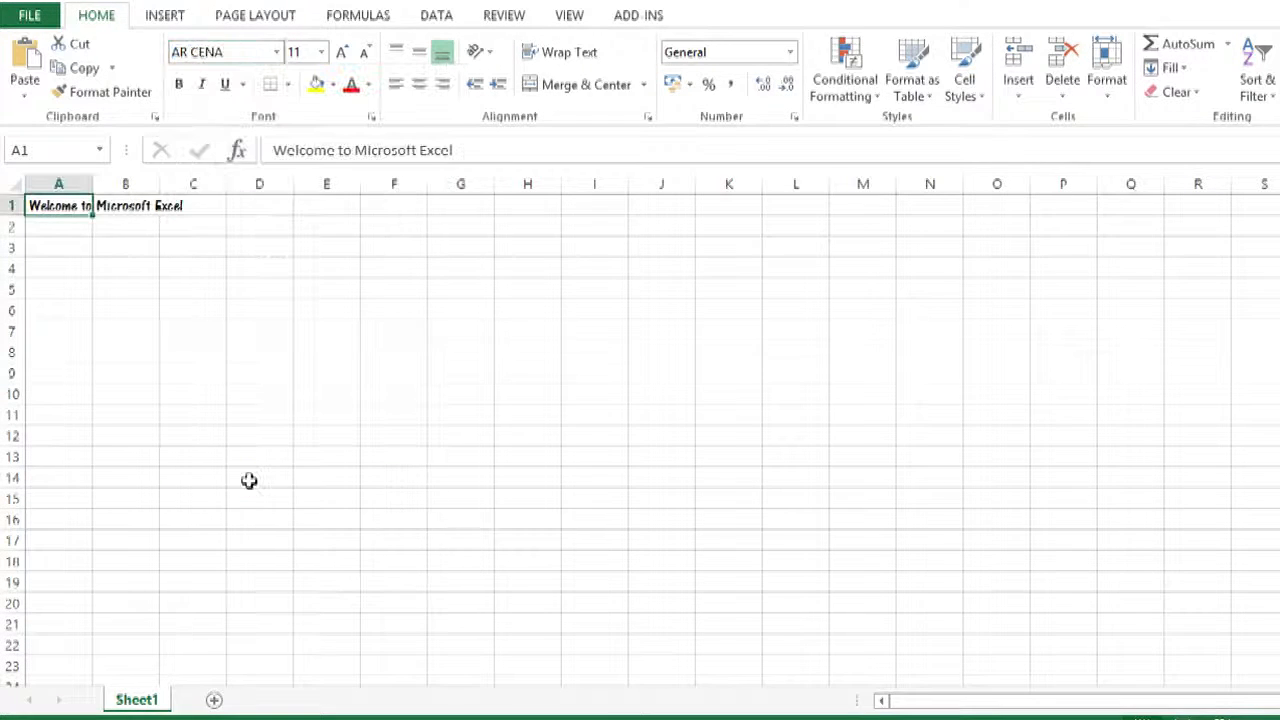
left_click(277, 52)
left_click(252, 128)
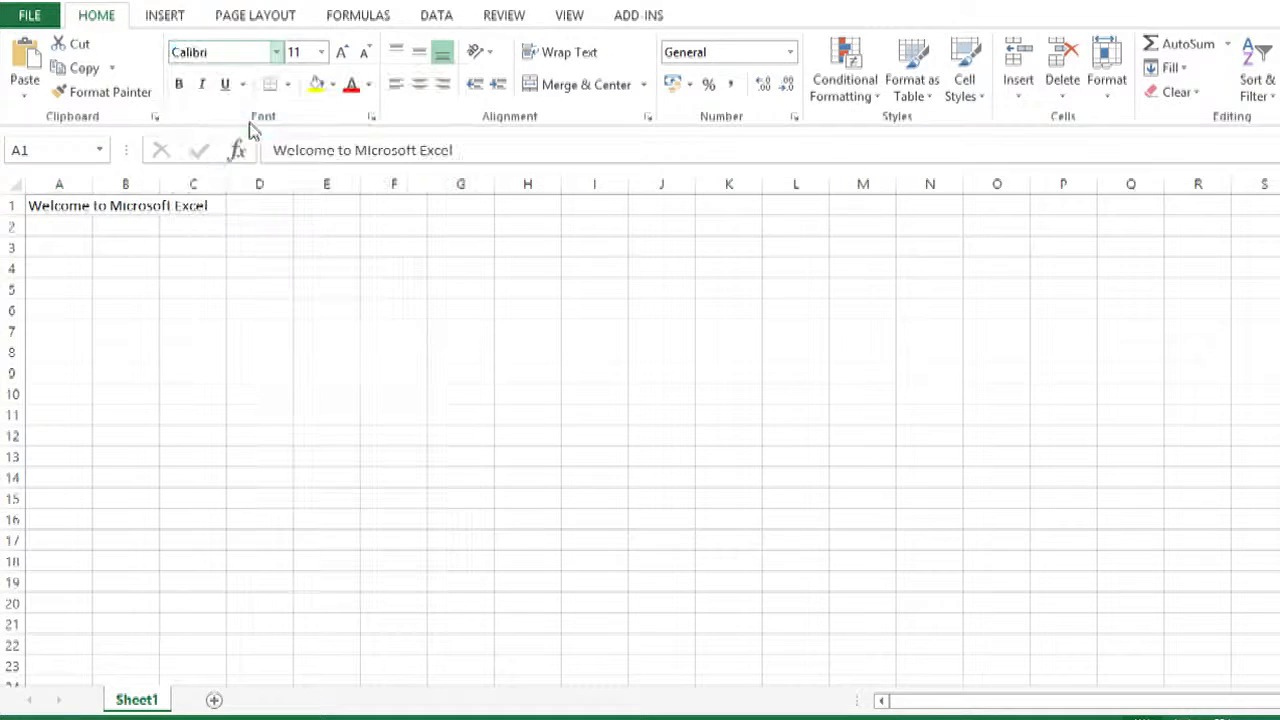
Set the font size of the text in cell A1 to 9.
left_click(321, 53)
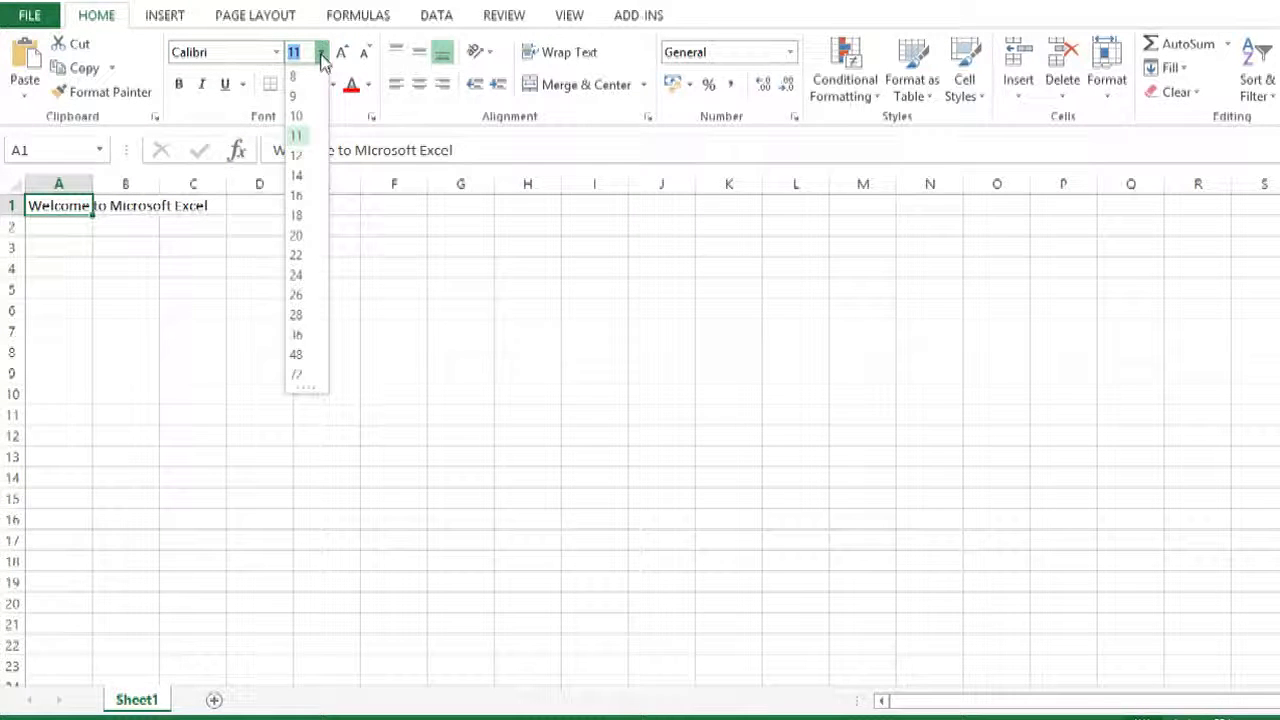
left_click(321, 54)
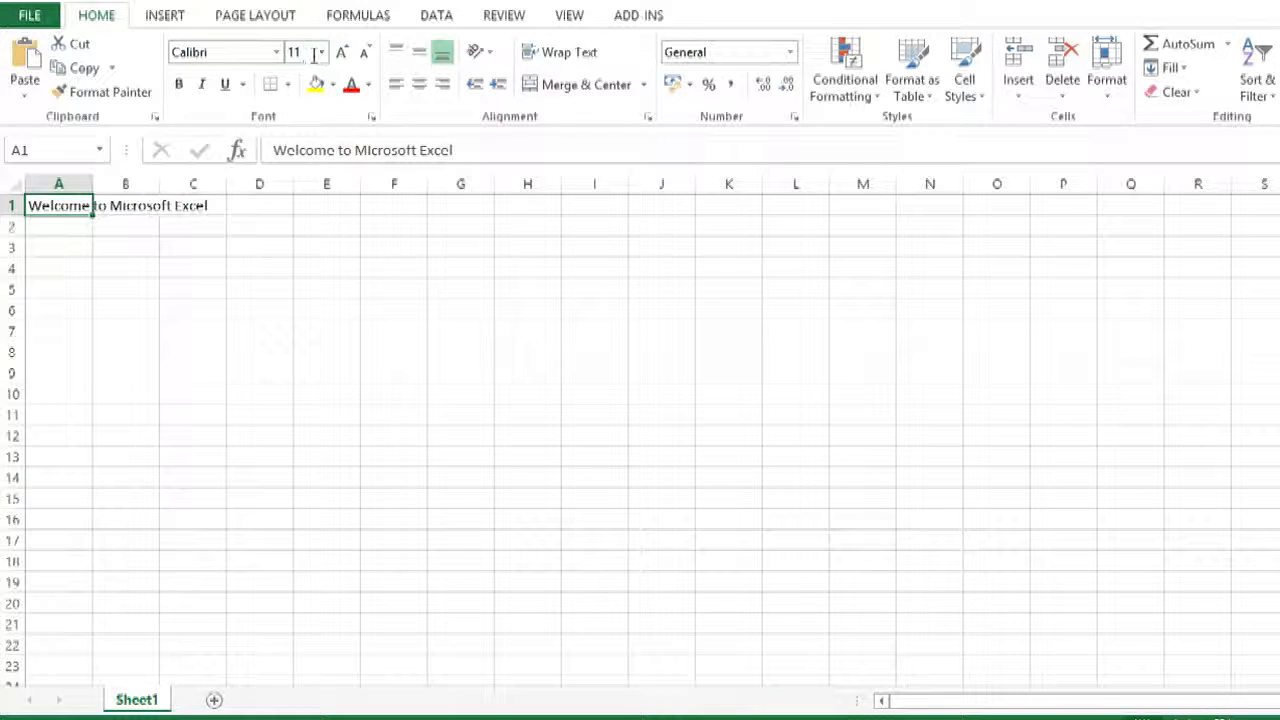
left_click(321, 54)
left_click(295, 175)
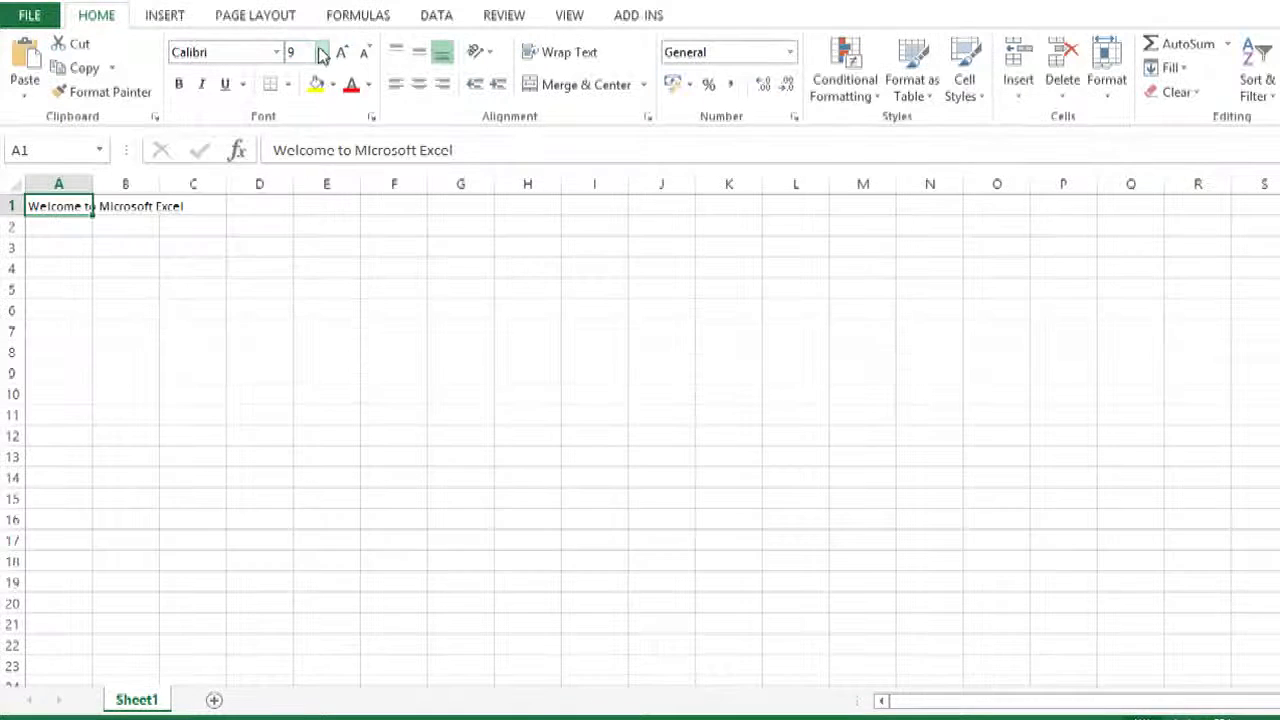
Set the font size of the text in cell A1 to 14, and return it to 11.
left_click(321, 54)
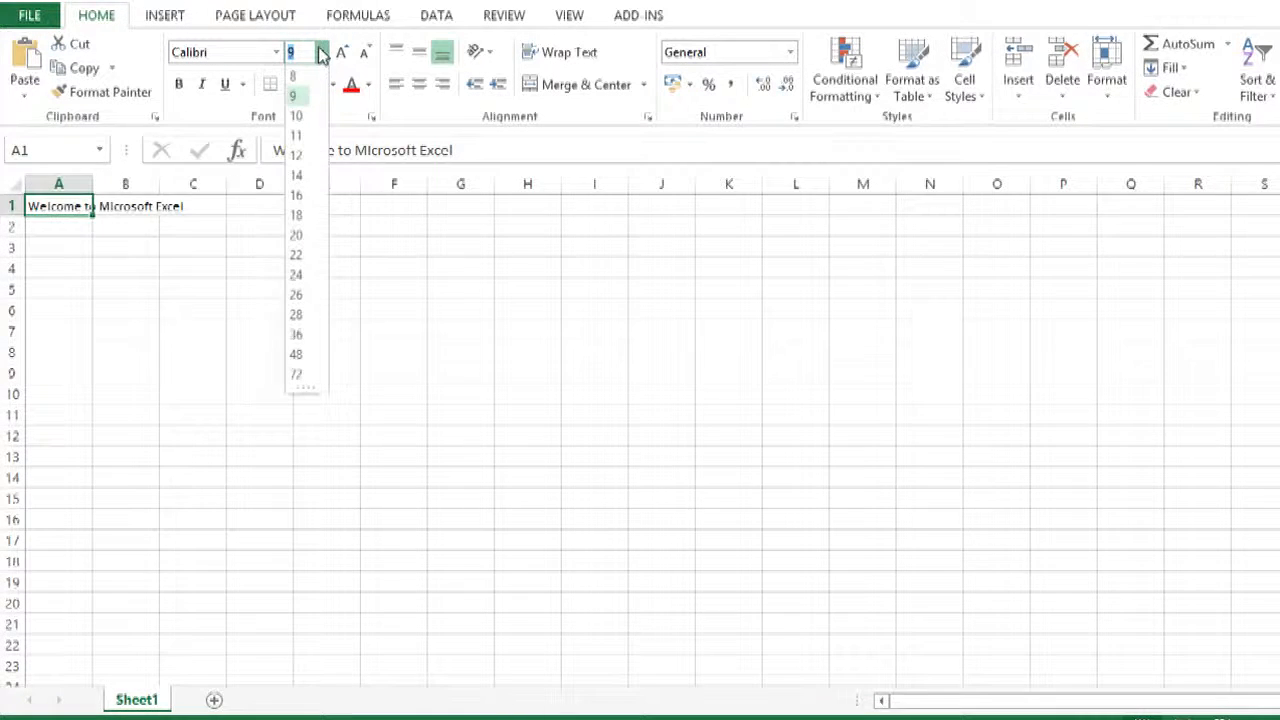
left_click(295, 175)
left_click(321, 54)
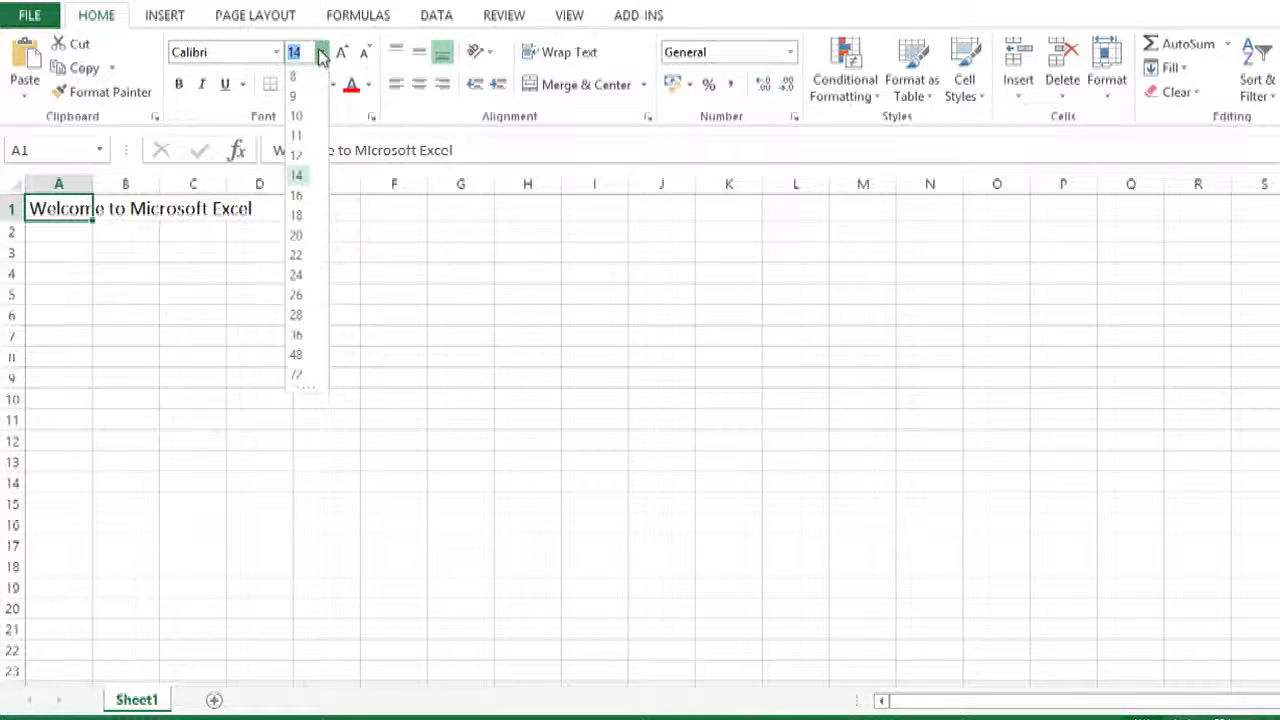
left_click(298, 135)
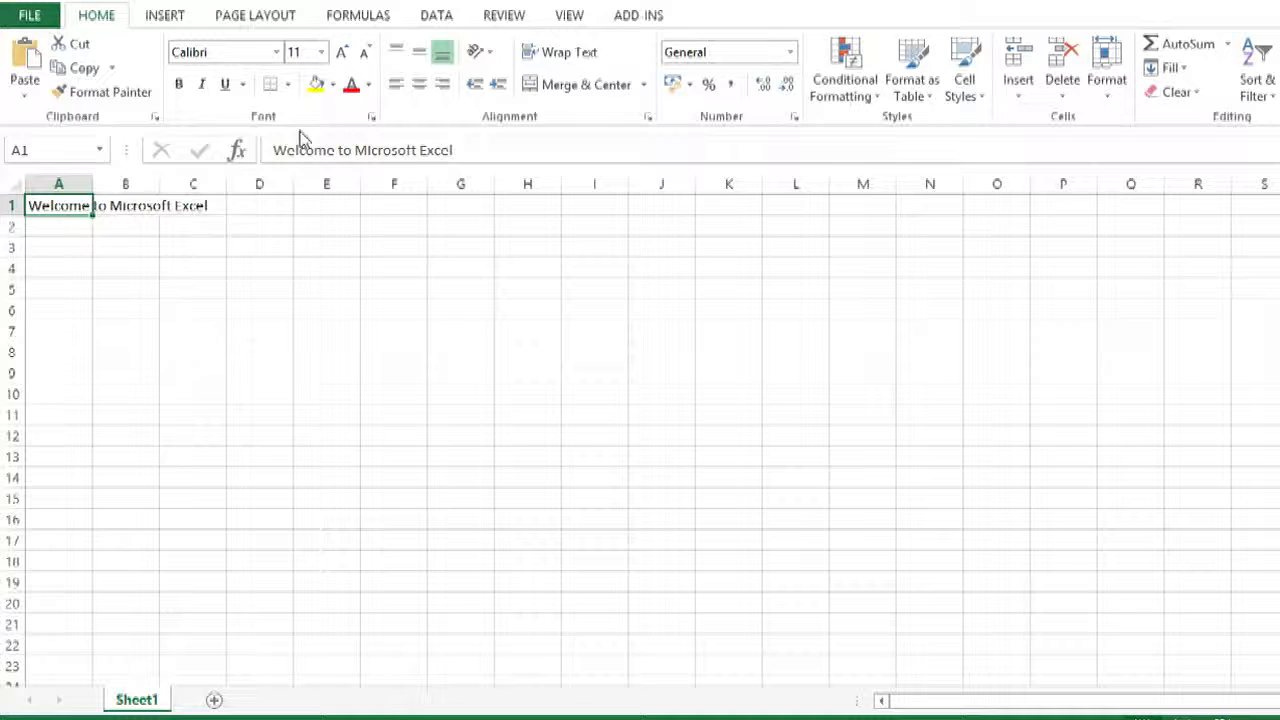
Increase the font size of cell A1 incrementally to 20, and reset it to 11.
left_click(343, 52)
left_click(343, 52)
left_click(344, 53)
left_click(343, 52)
left_click(343, 52)
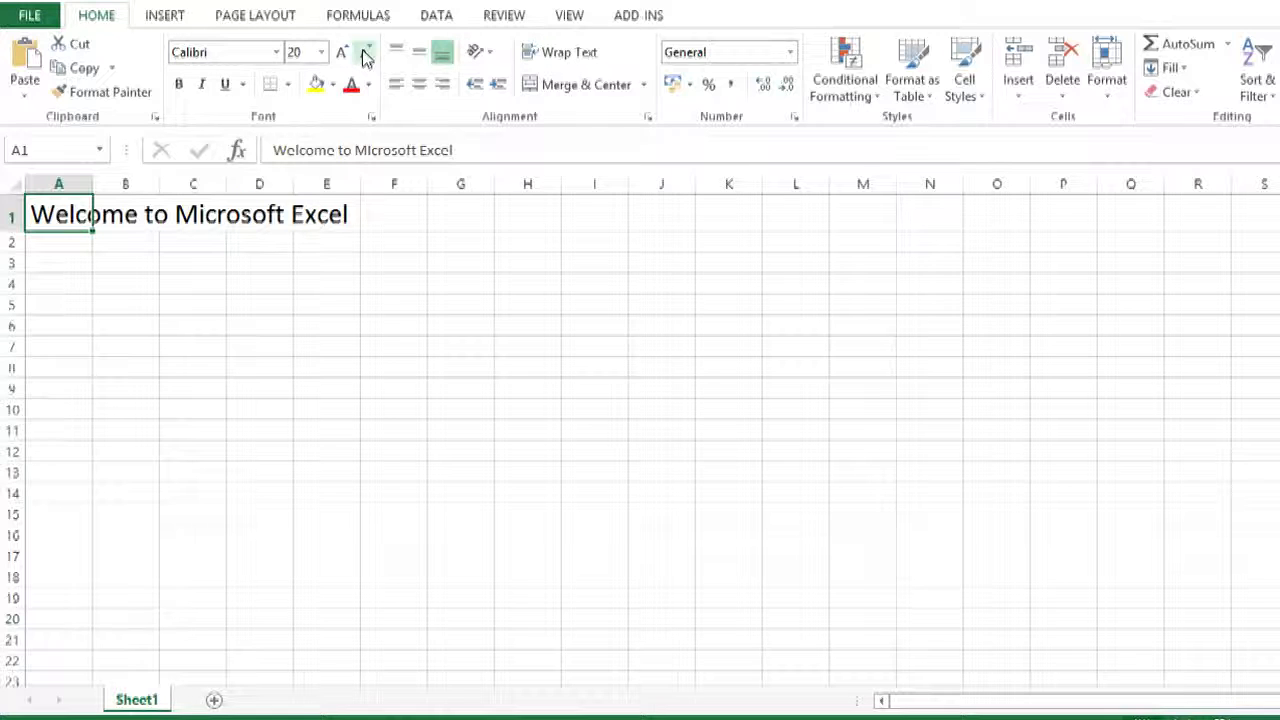
left_click(321, 52)
left_click(299, 134)
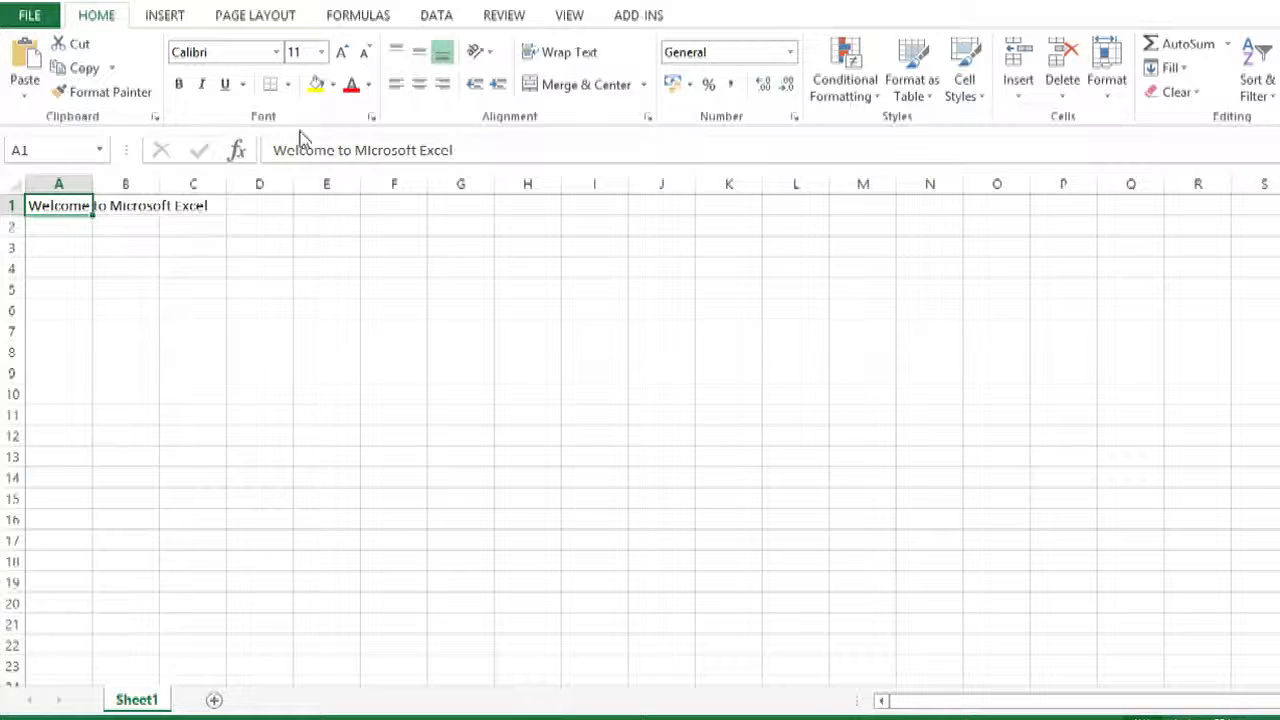
Enlarge the text in cell A1 by several size increments, and shrink it incrementally to size 12.
left_click(345, 53)
left_click(345, 53)
left_click(345, 53)
left_click(345, 53)
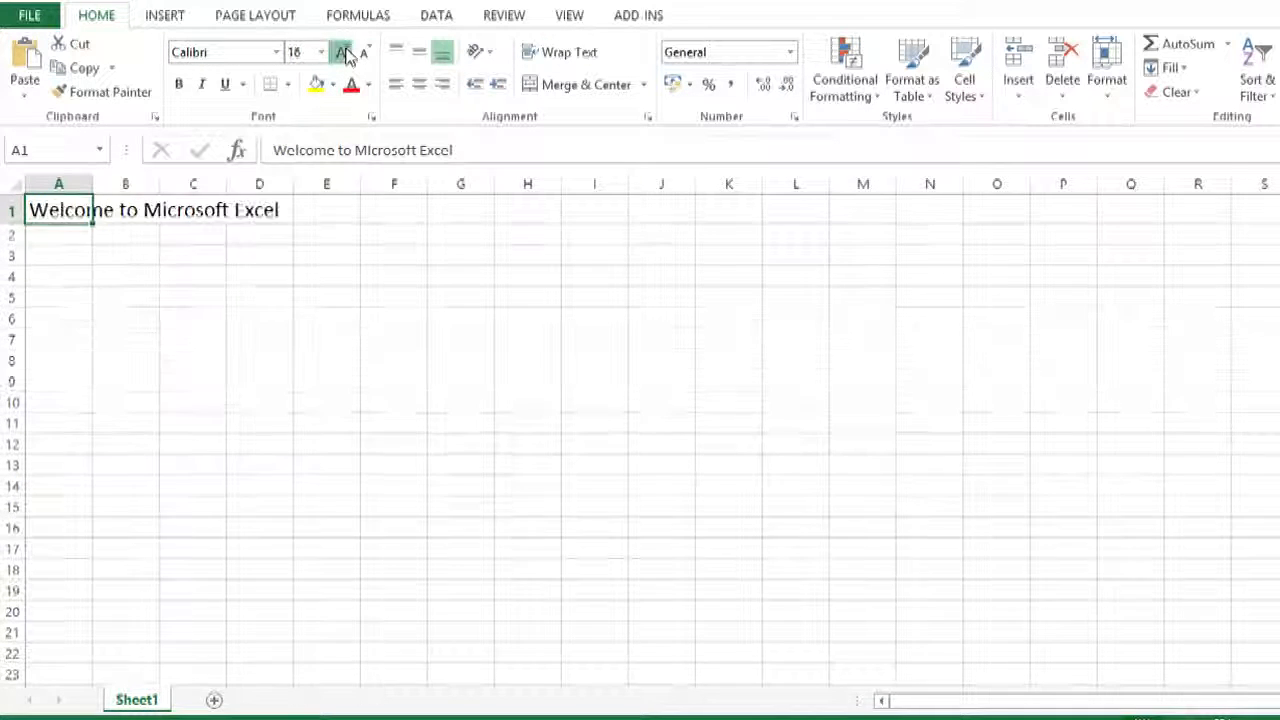
left_click(345, 53)
left_click(365, 53)
left_click(365, 53)
left_click(365, 53)
left_click(365, 53)
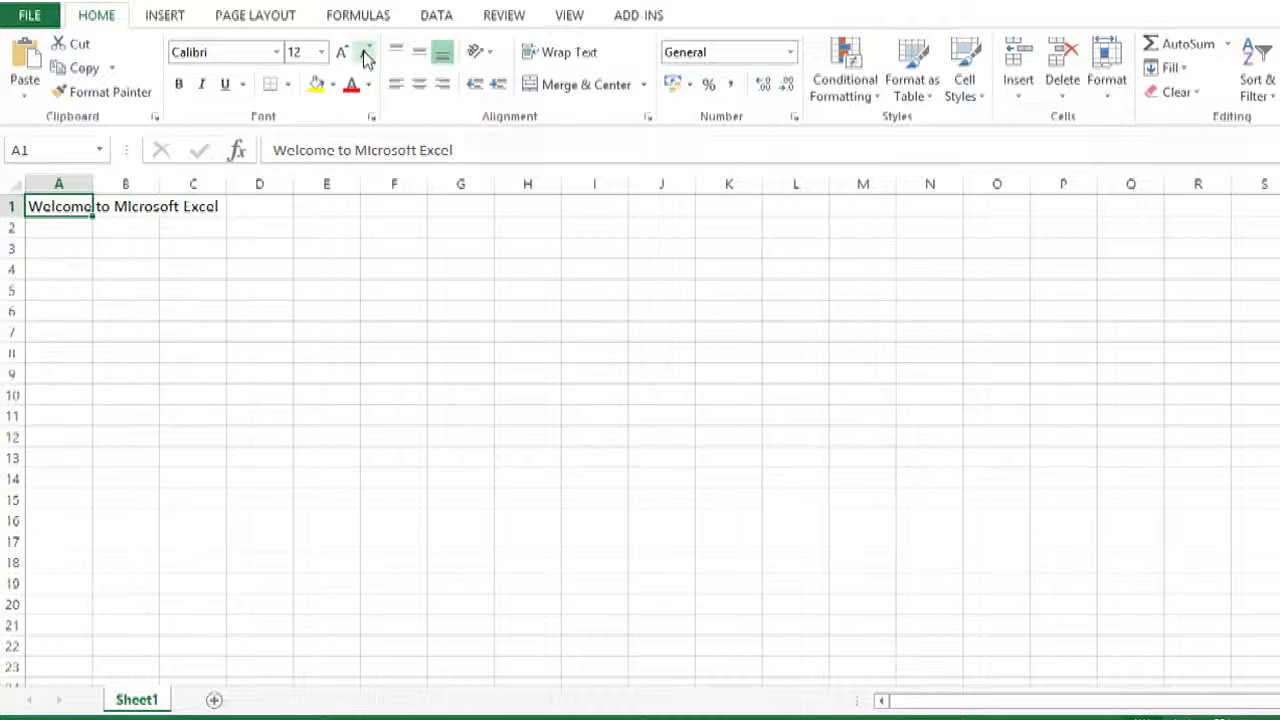
Underline the text in cell A1 and remove the underline again.
left_click(224, 88)
left_click(224, 88)
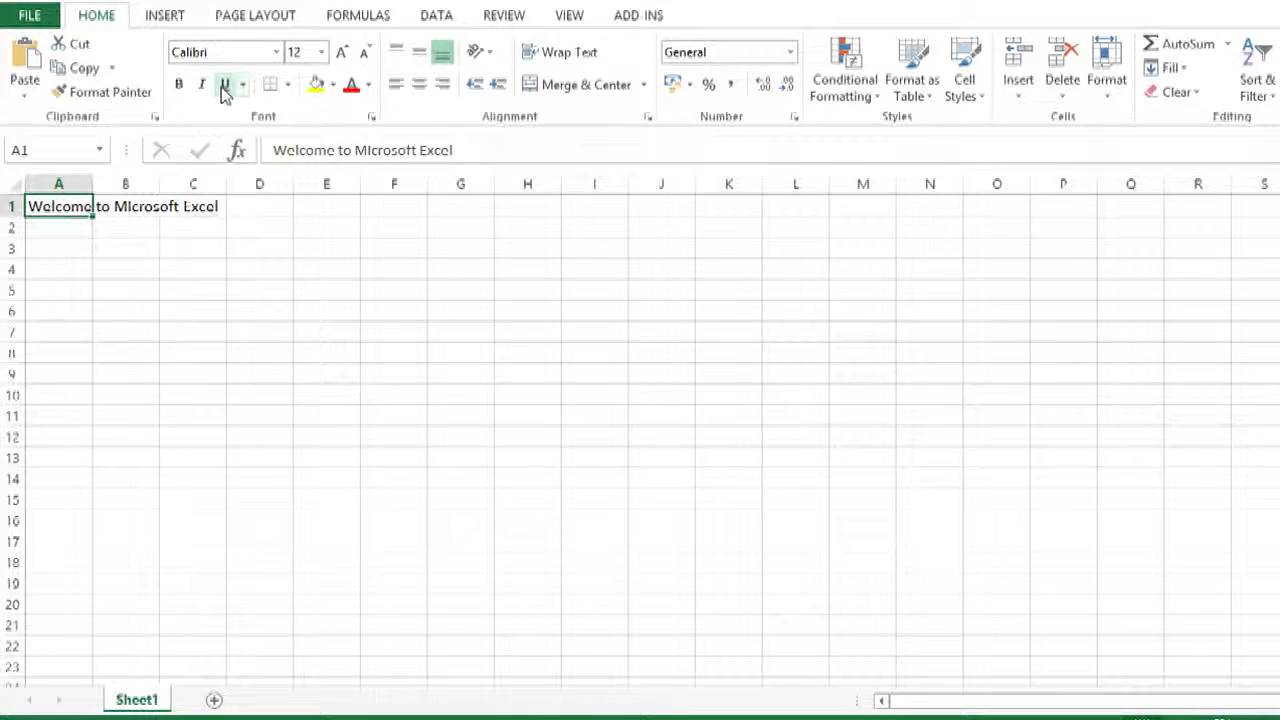
Apply a bottom border to cell A1 and deselect the cell to check it.
left_click(289, 85)
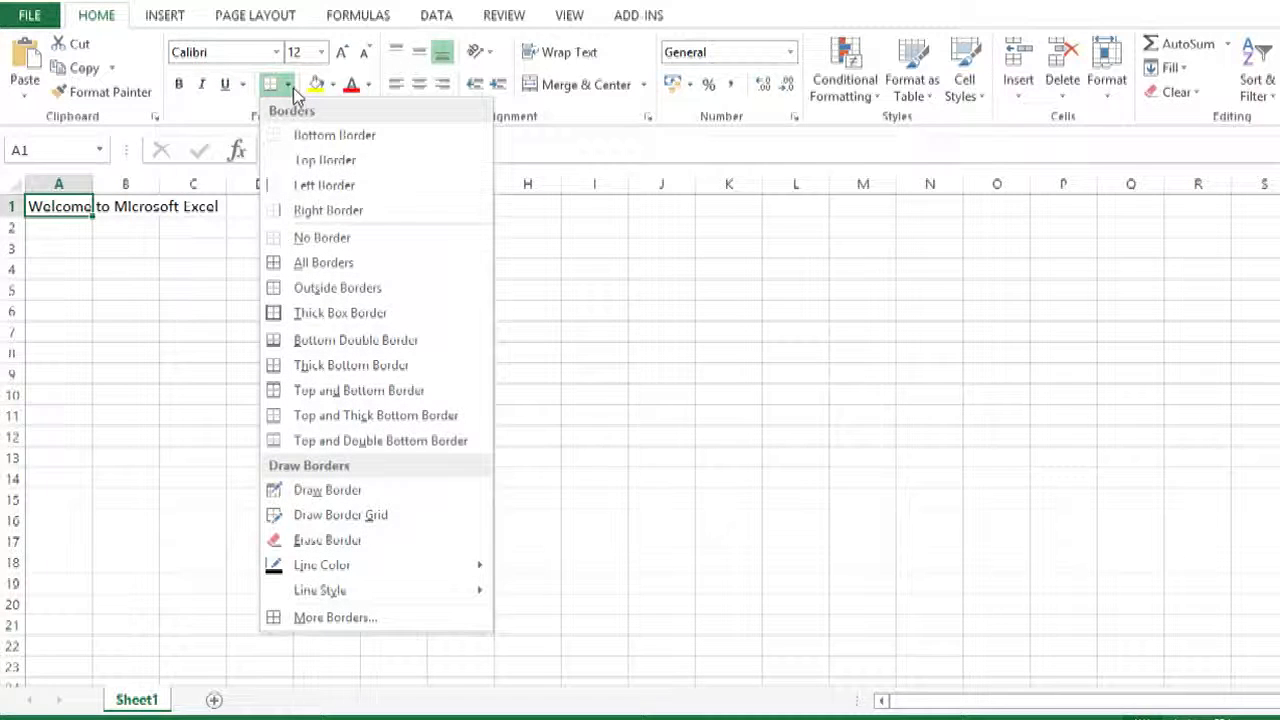
left_click(298, 136)
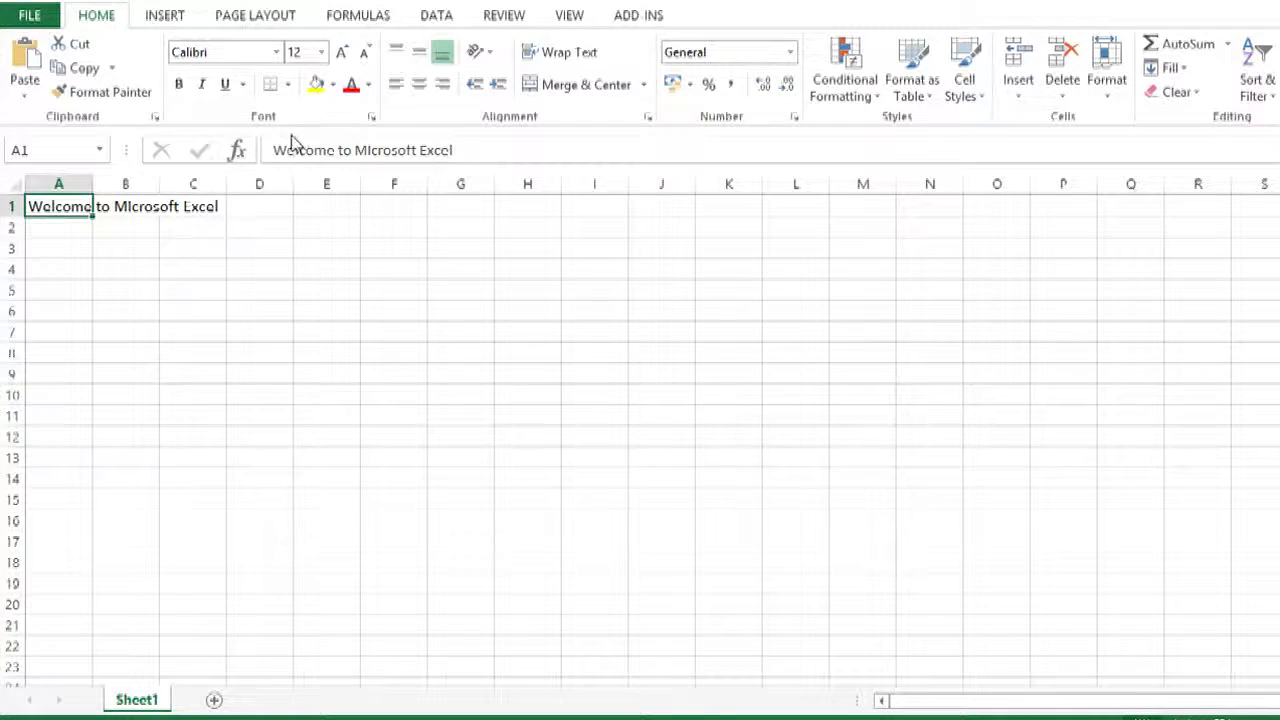
left_click(82, 236)
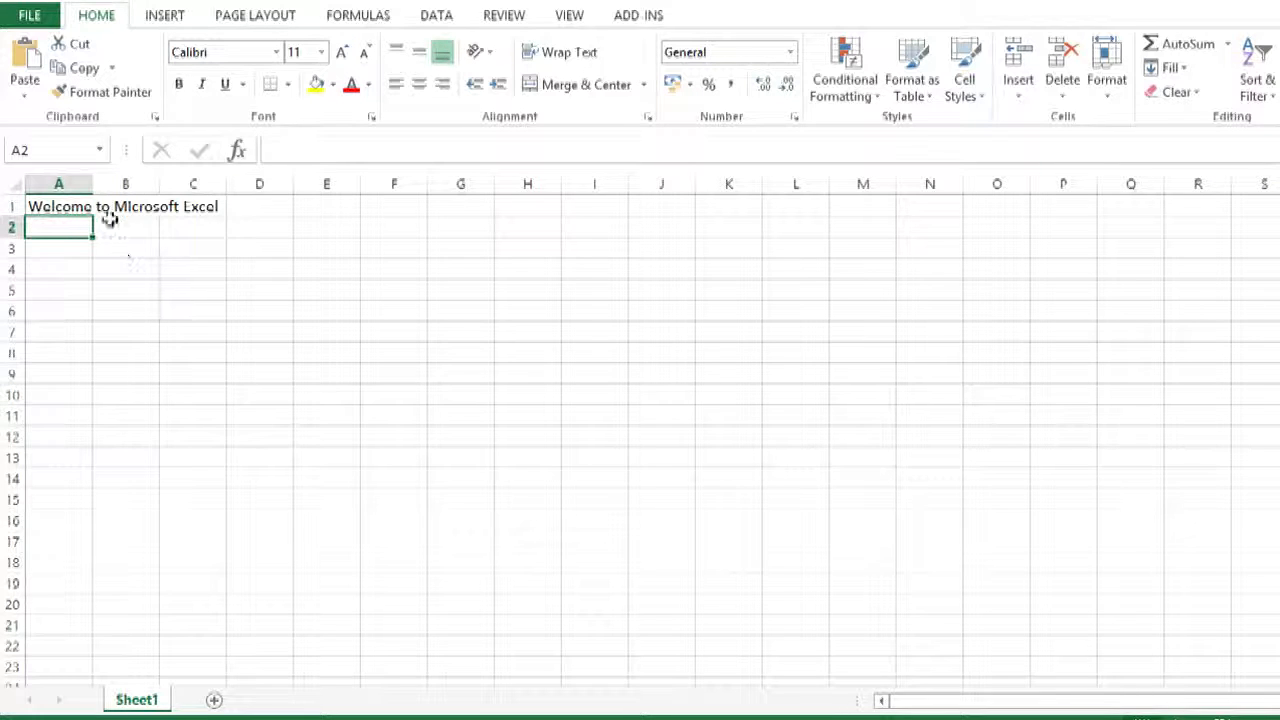
Auto-fit the width of column A to the text in cell A1.
left_click(105, 207)
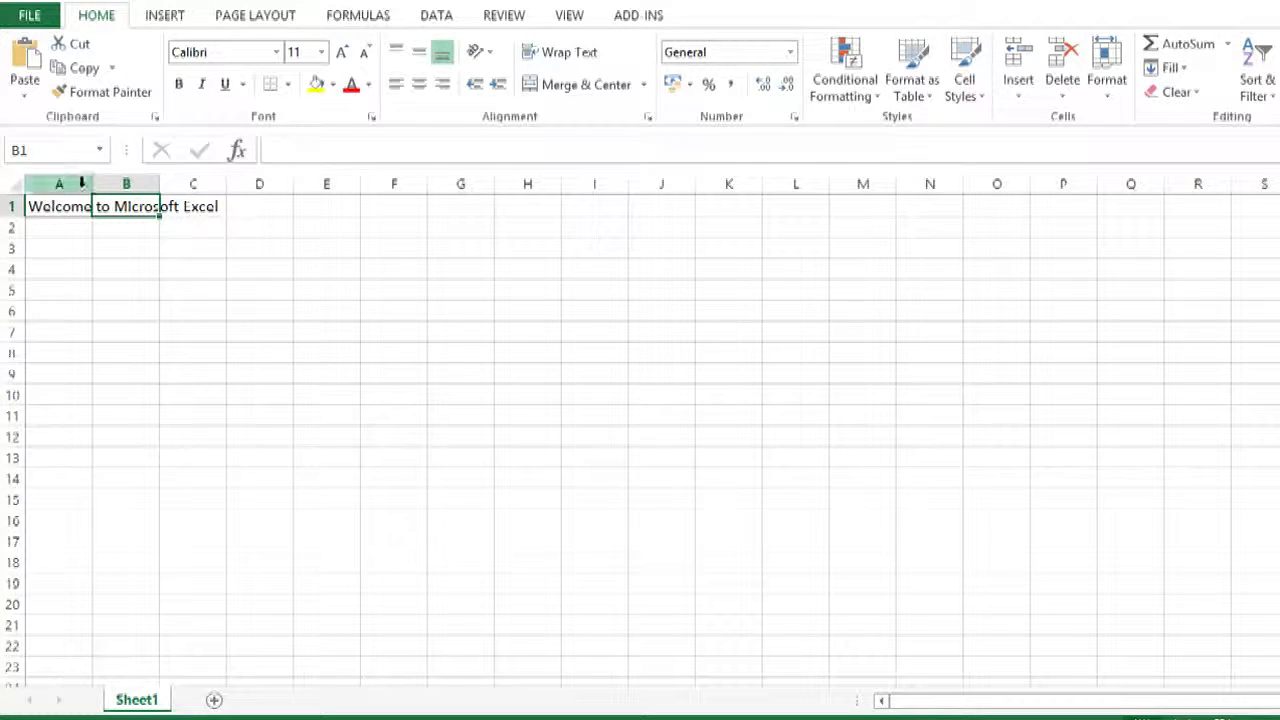
double_click(90, 185)
Apply a top border to cell A1 and deselect the cell to check it.
left_click(92, 206)
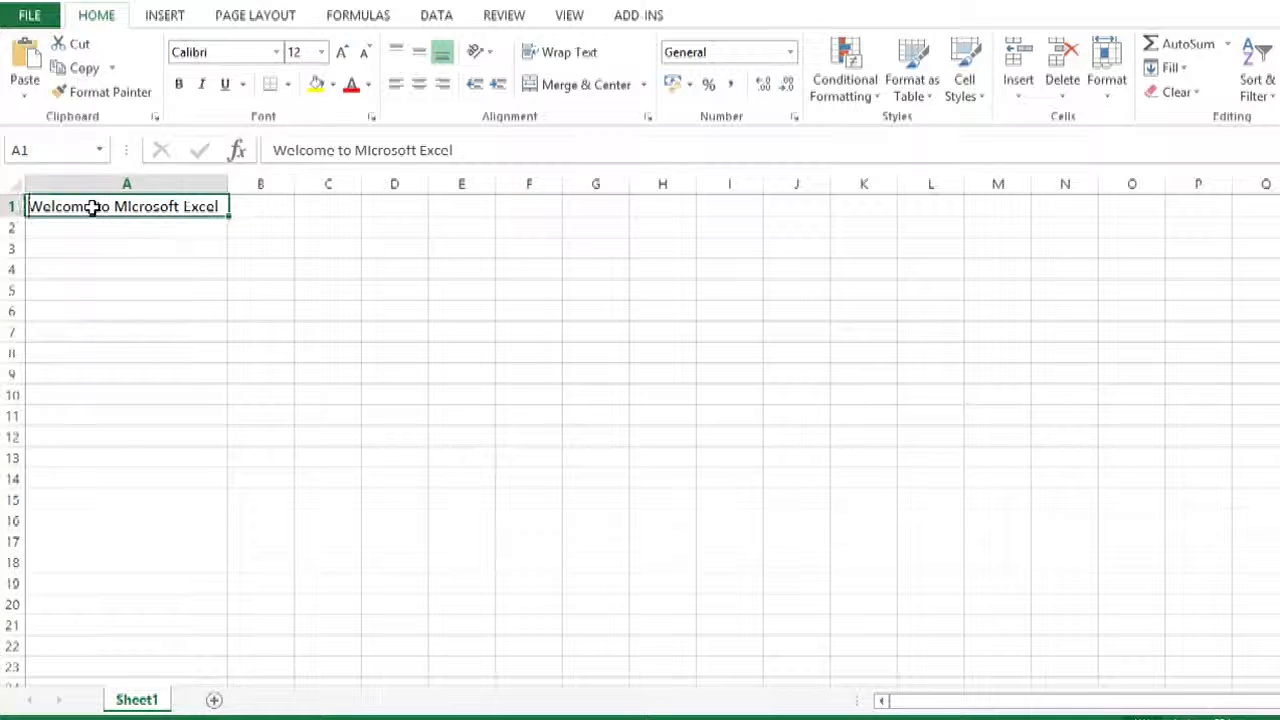
left_click(290, 88)
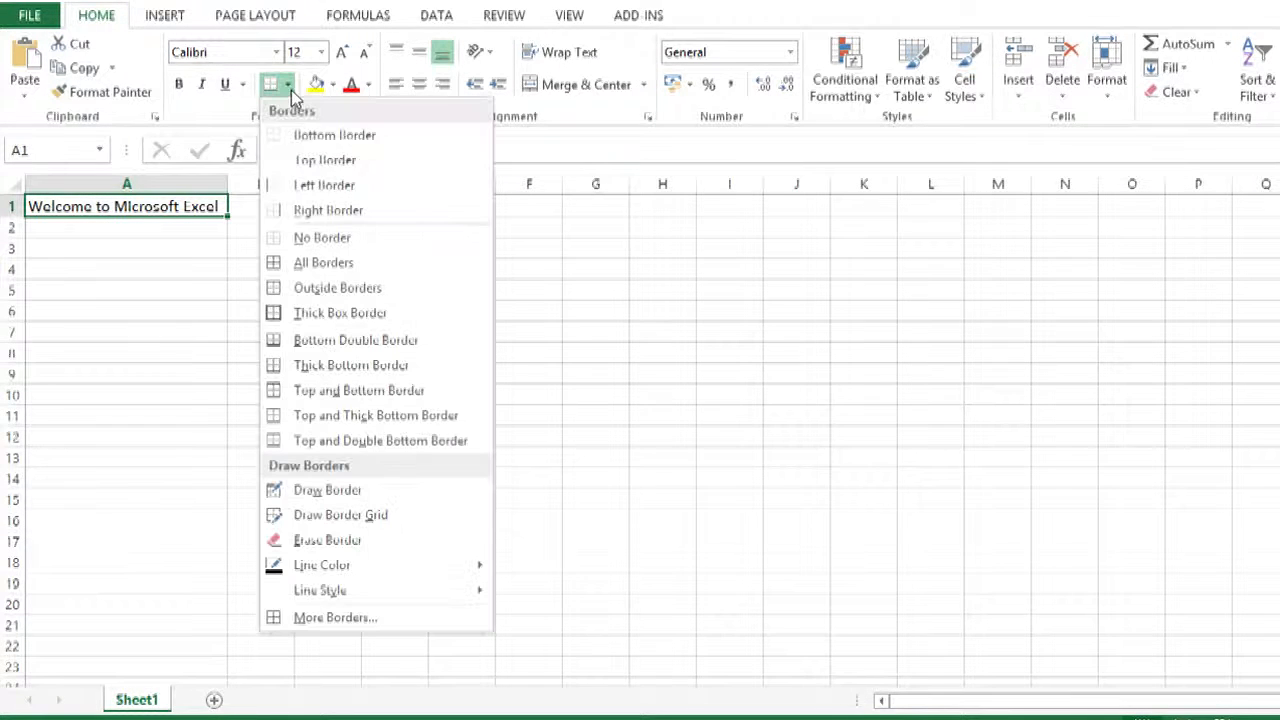
left_click(297, 162)
left_click(223, 265)
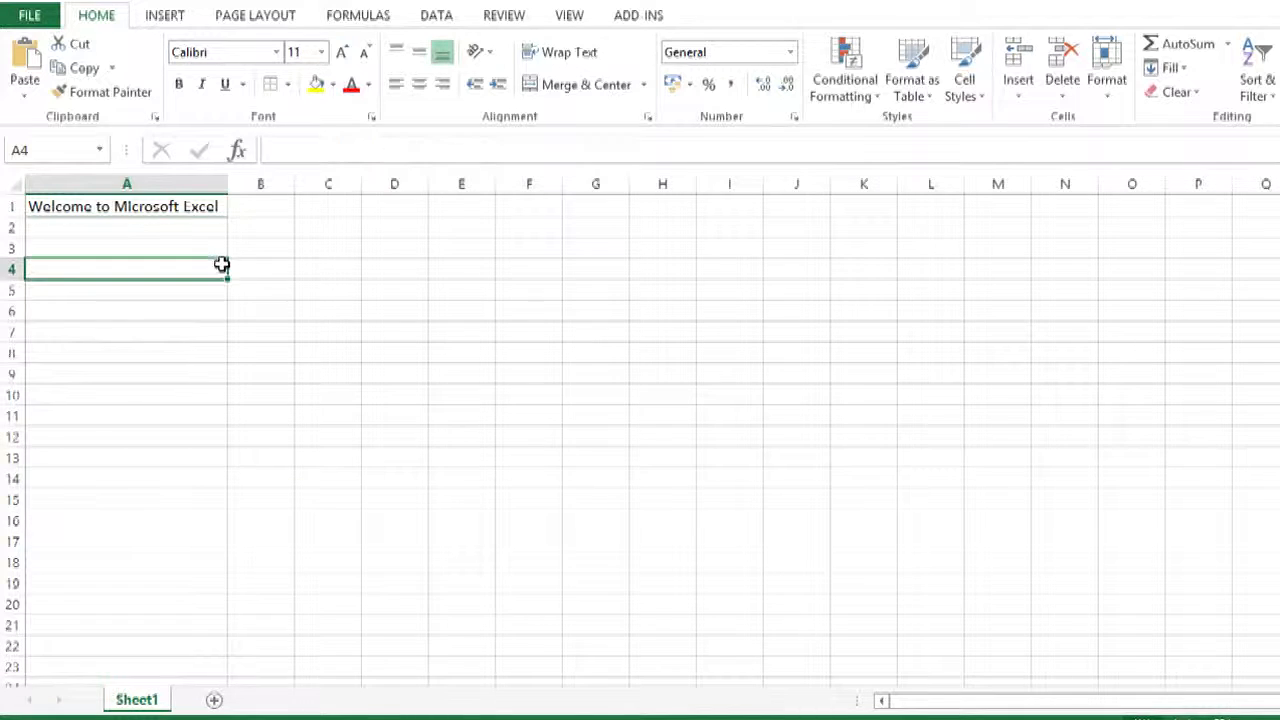
Apply a Thick Box Border around cell A1 and deselect the cell to check it.
left_click(194, 206)
left_click(288, 88)
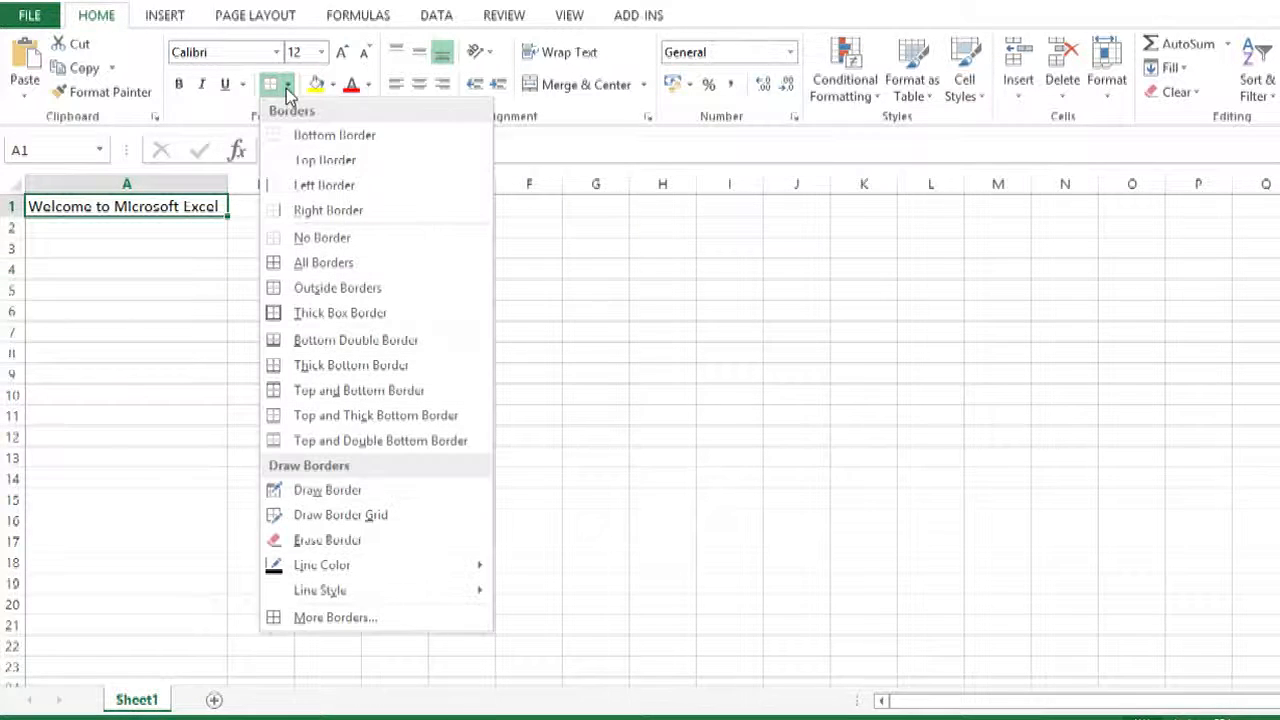
left_click(294, 315)
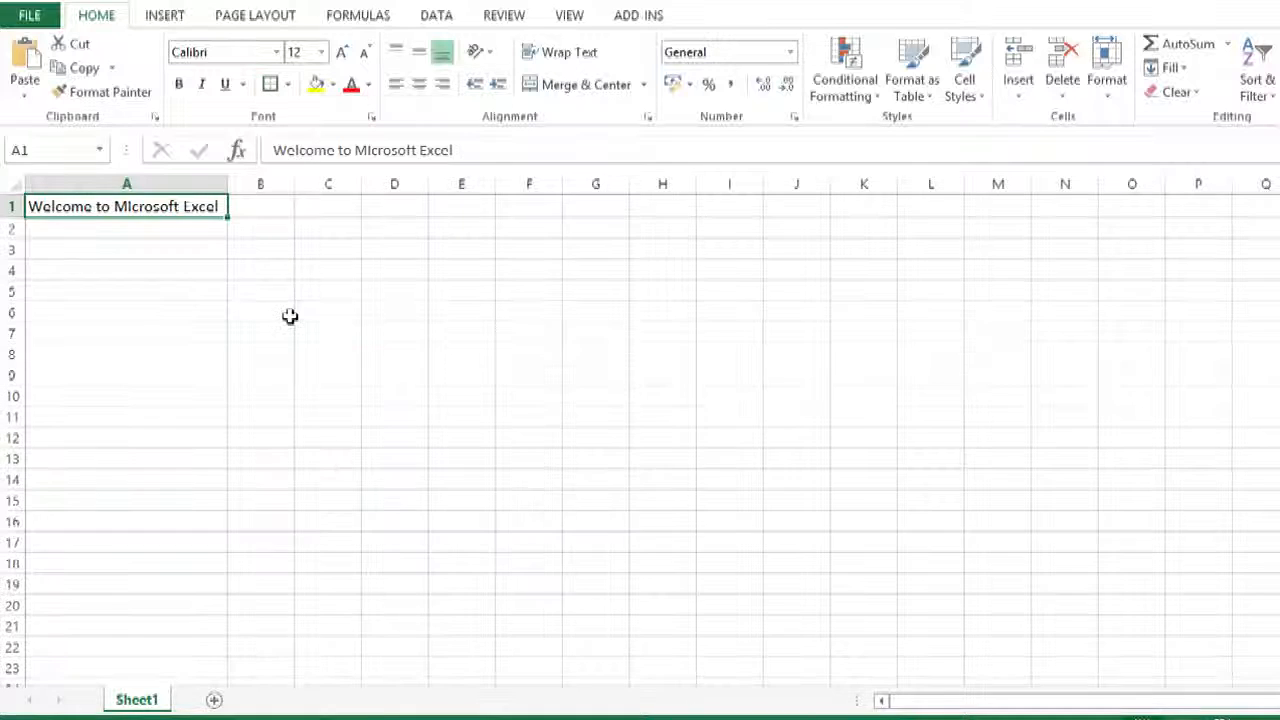
left_click(227, 326)
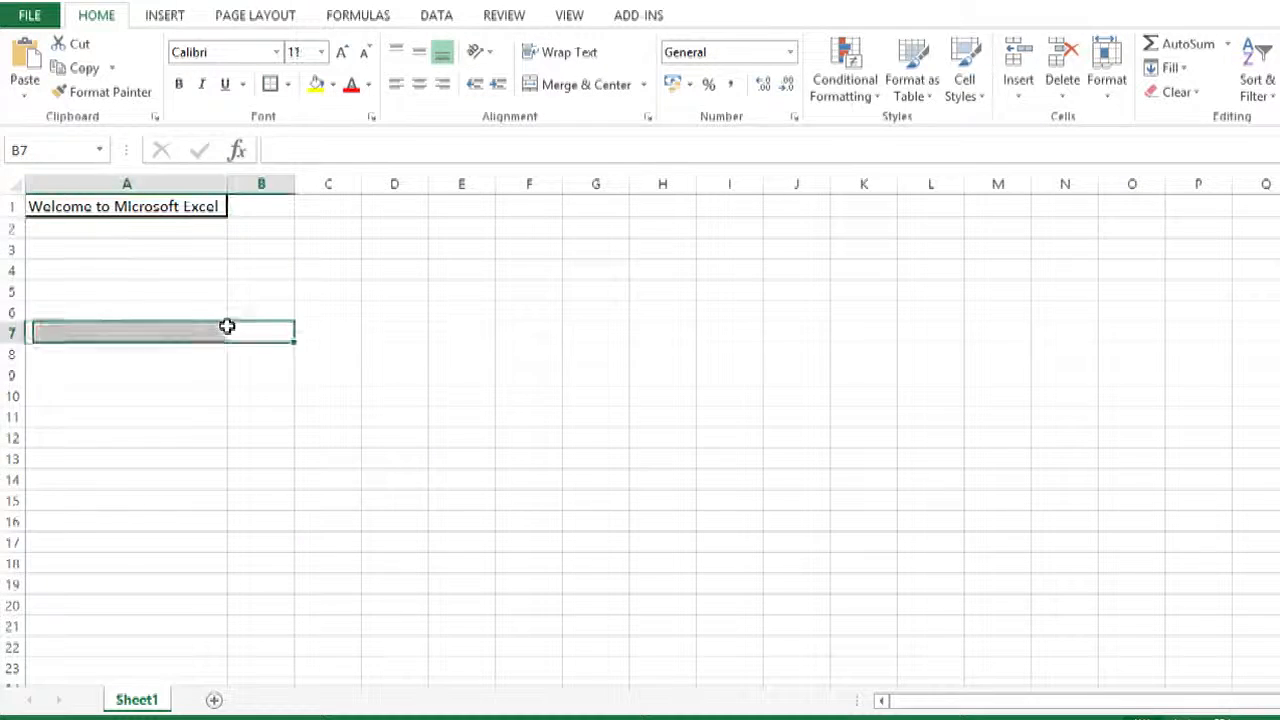
Remove all borders from cell A1 with the No Border option.
left_click(95, 206)
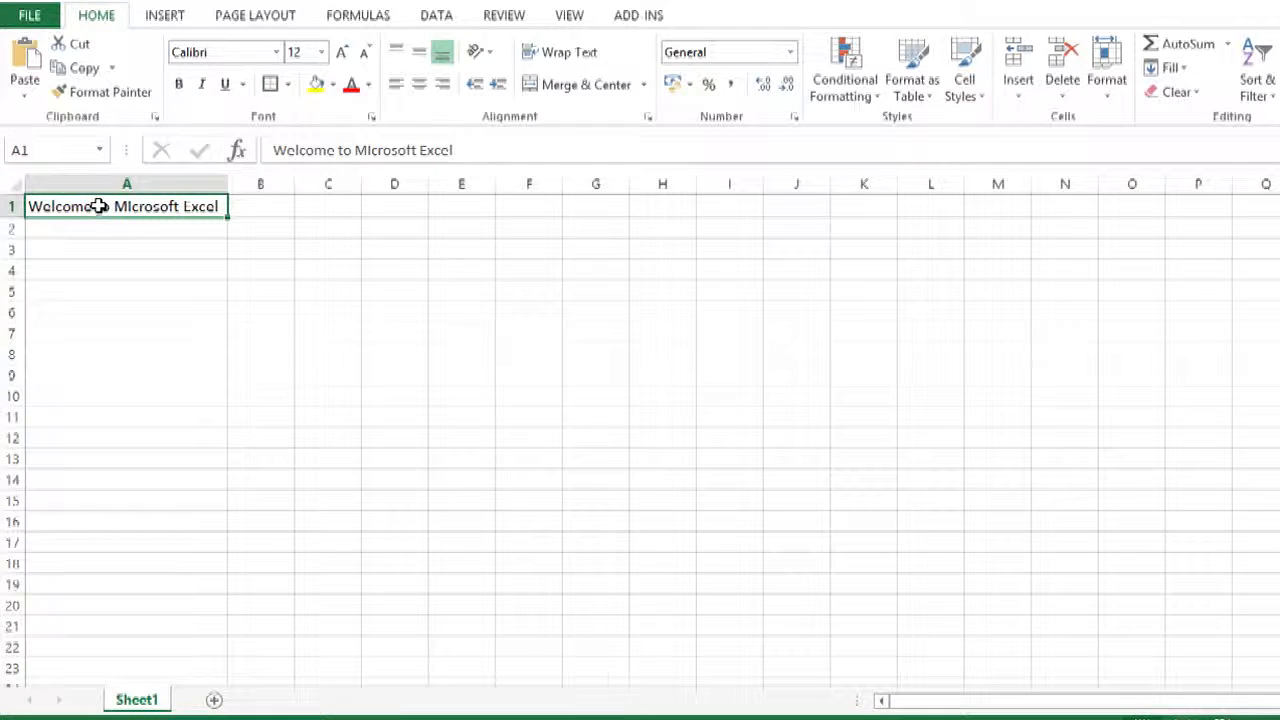
left_click(288, 85)
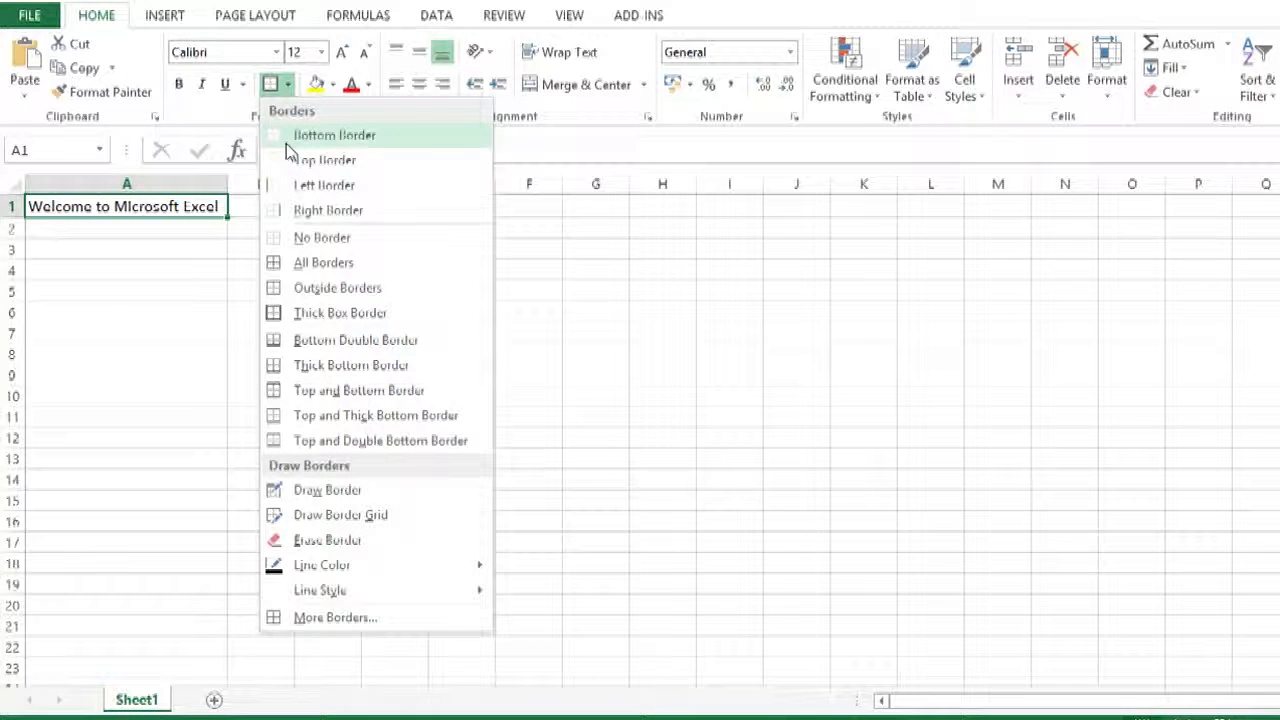
left_click(290, 237)
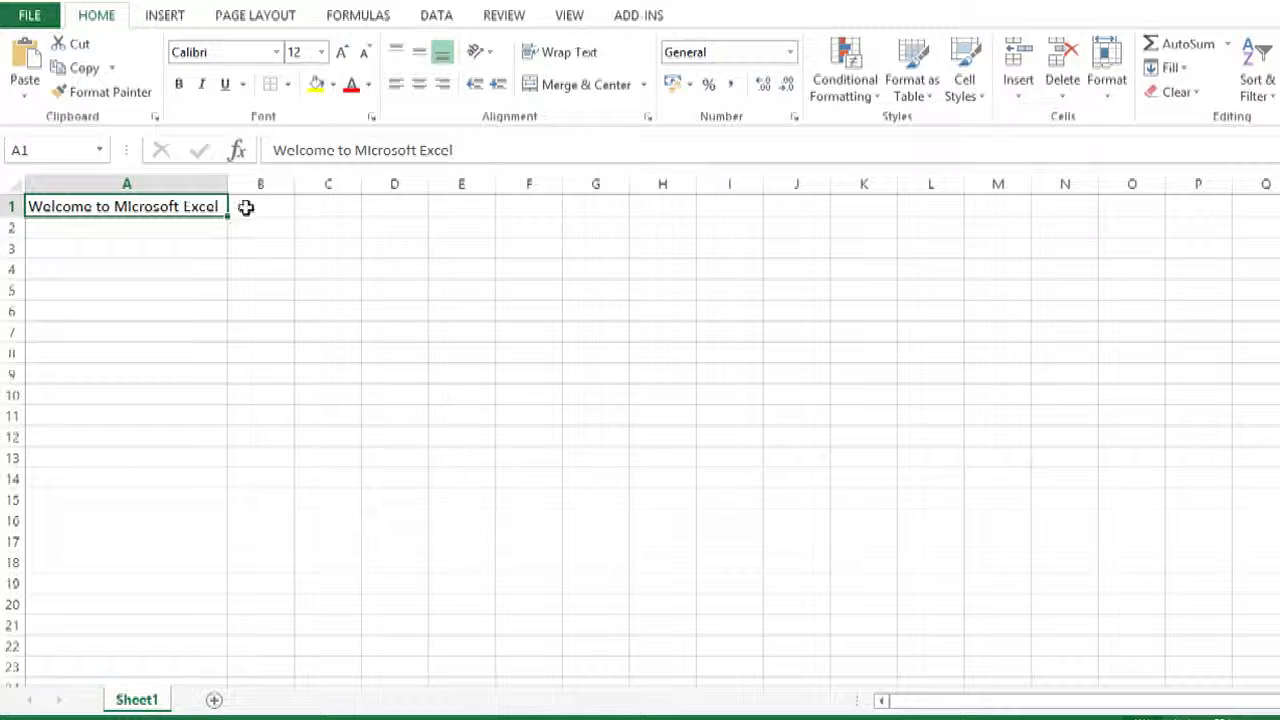
Fill cell A1 with yellow, and change the fill to a light blue-gray theme color.
left_click(315, 84)
left_click(333, 85)
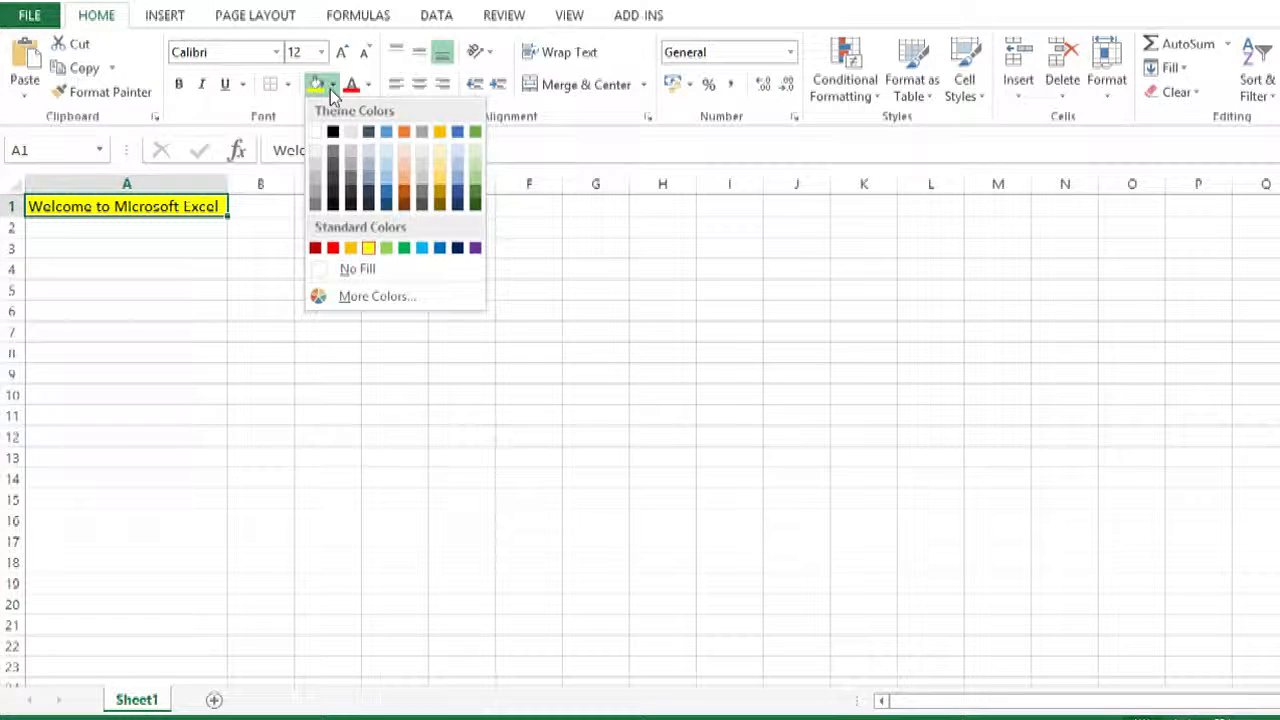
left_click(367, 150)
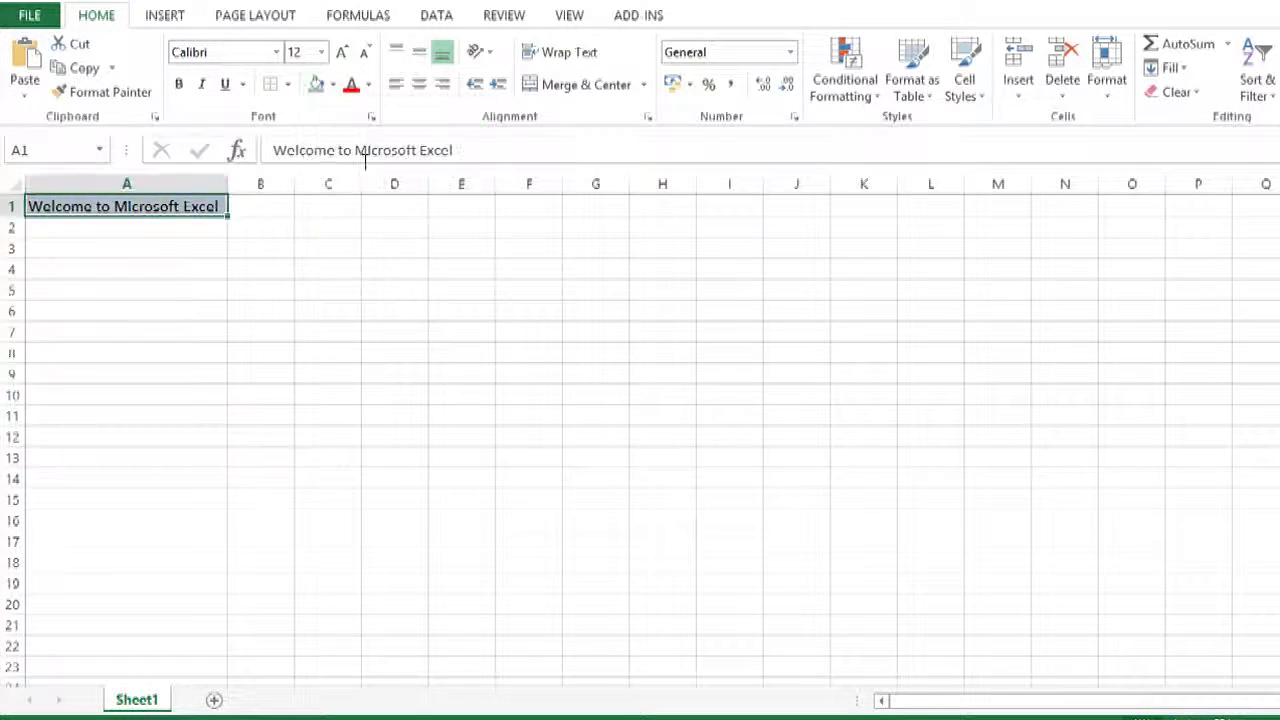
Fill cell A1 with a light gray theme color.
left_click(333, 85)
left_click(429, 178)
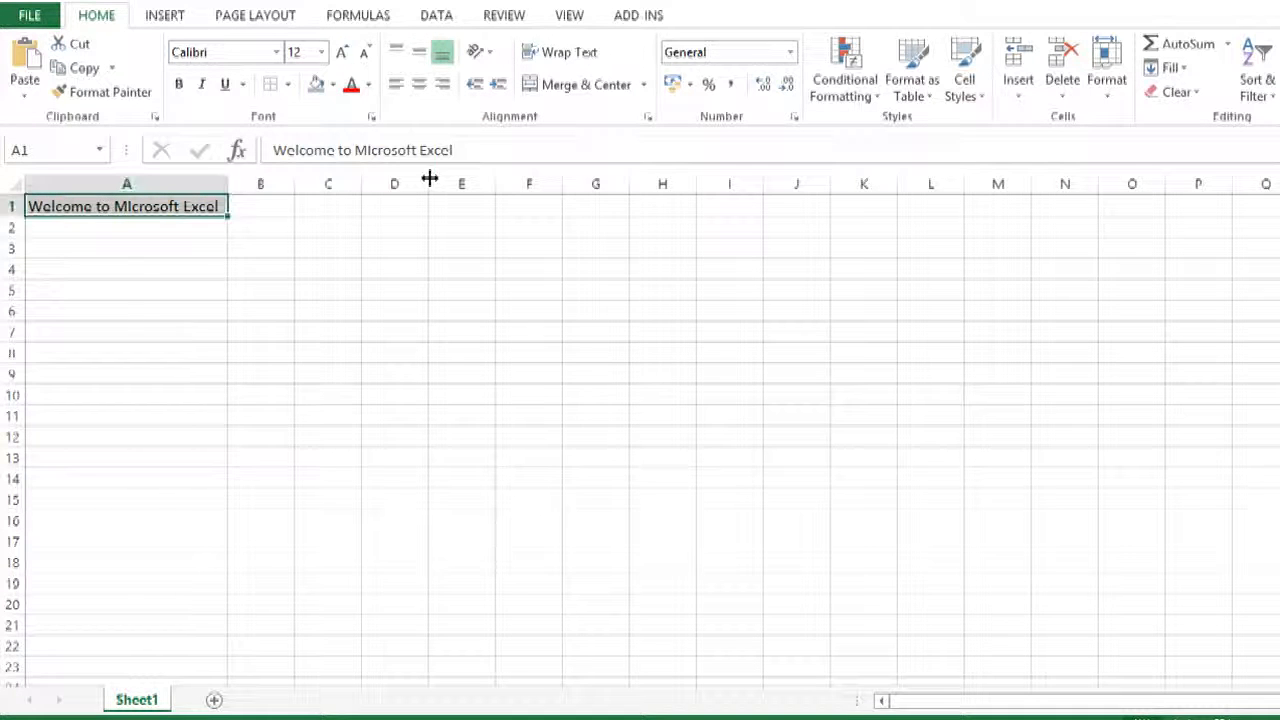
Fill cell A1 with a medium blue theme color, and remove the fill with the No Fill option.
left_click(333, 85)
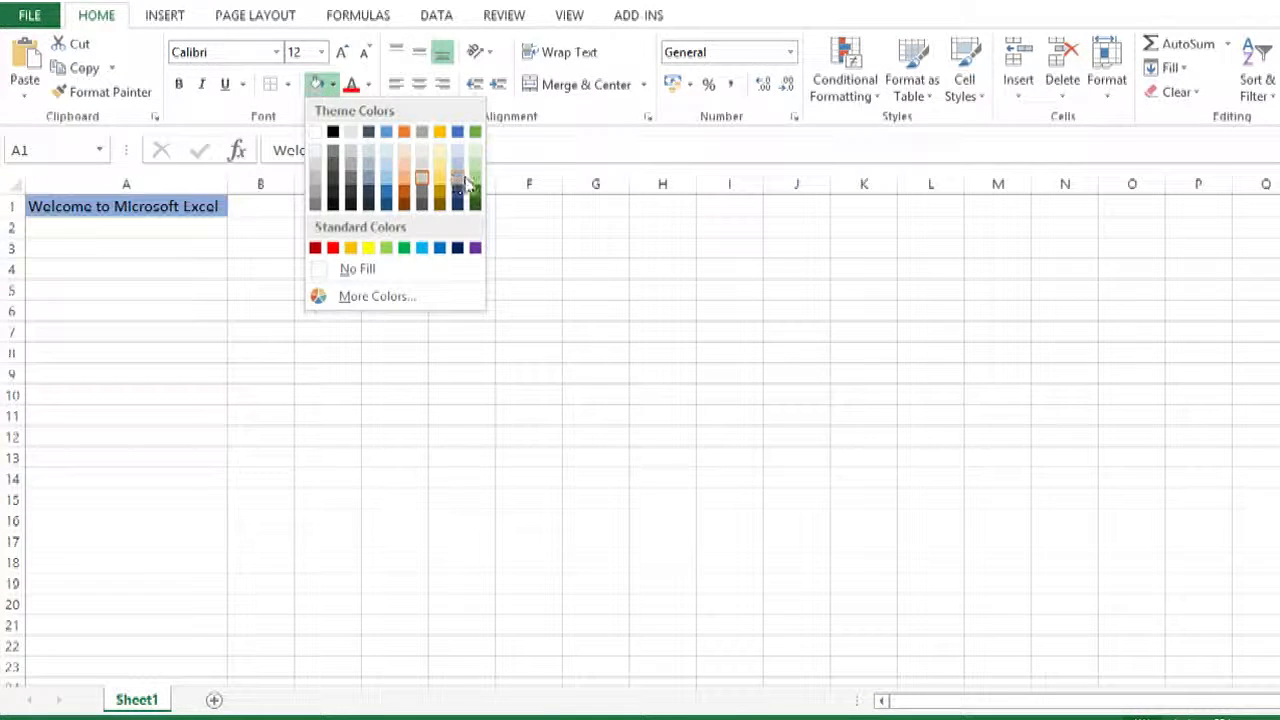
left_click(462, 181)
left_click(334, 86)
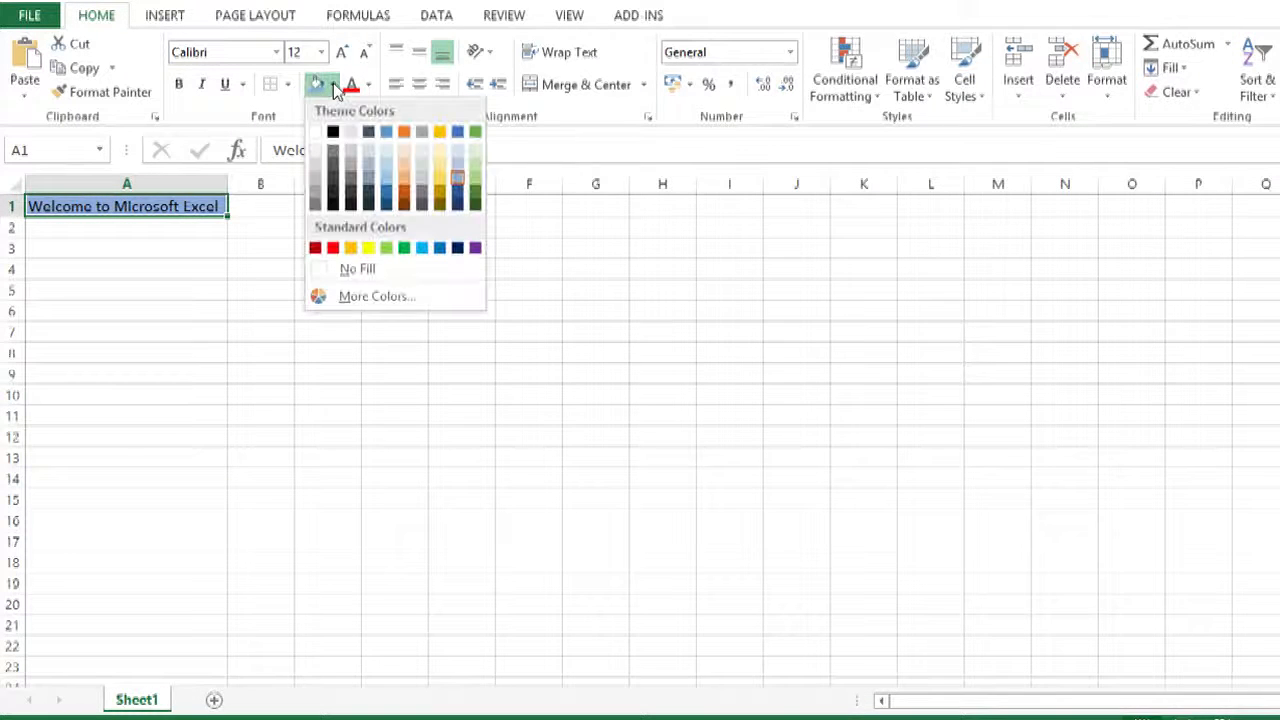
left_click(357, 270)
Try red, orange and a lighter orange as the font color of cell A1, and return it to the Automatic color.
left_click(351, 85)
left_click(368, 86)
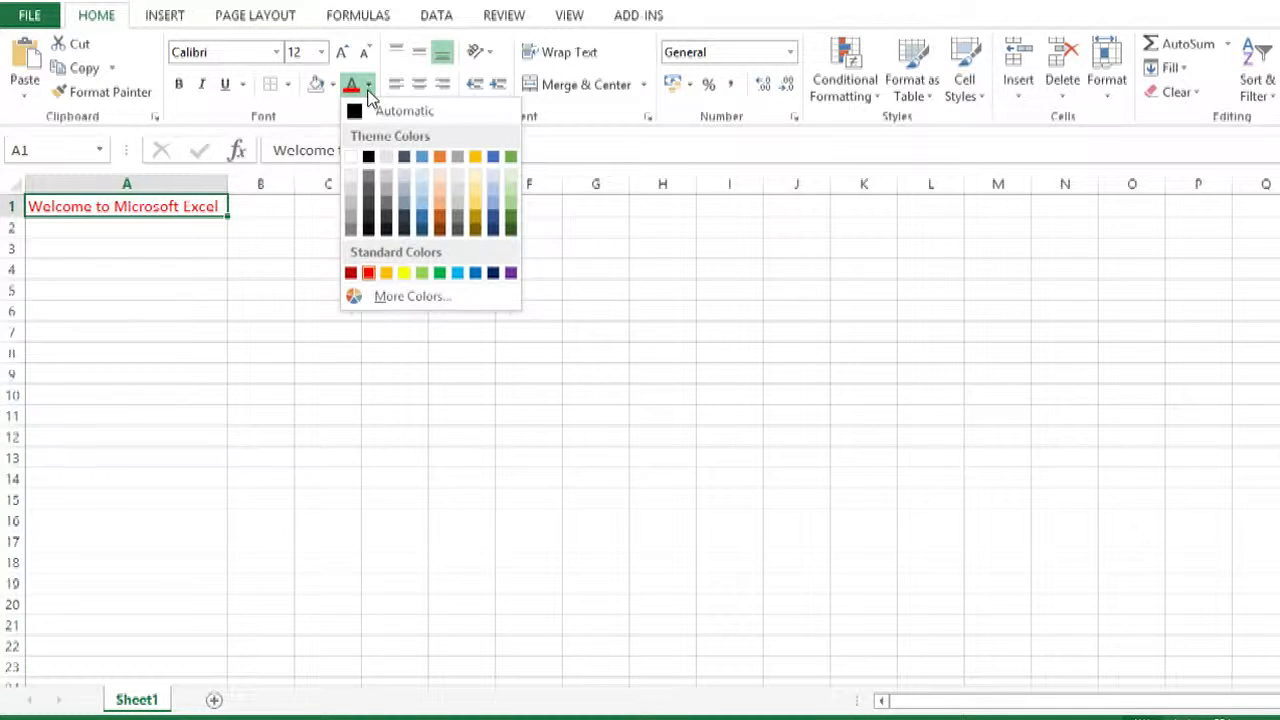
left_click(440, 157)
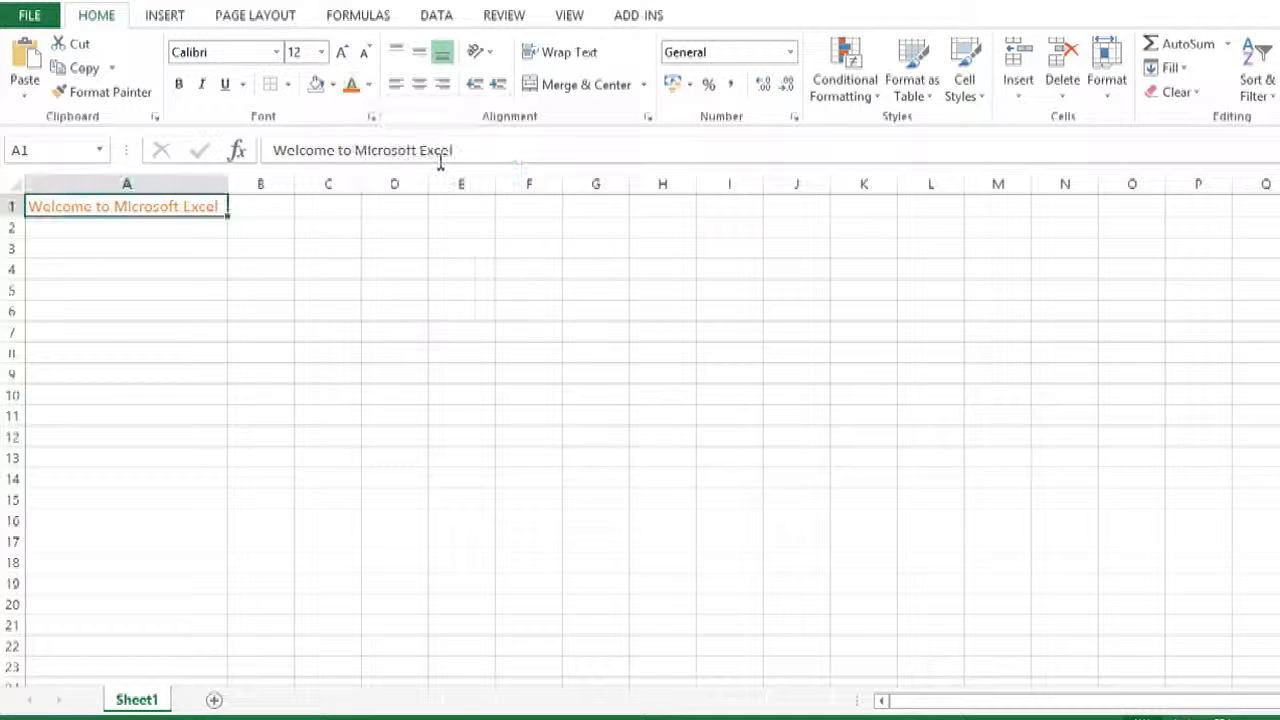
left_click(368, 88)
left_click(435, 203)
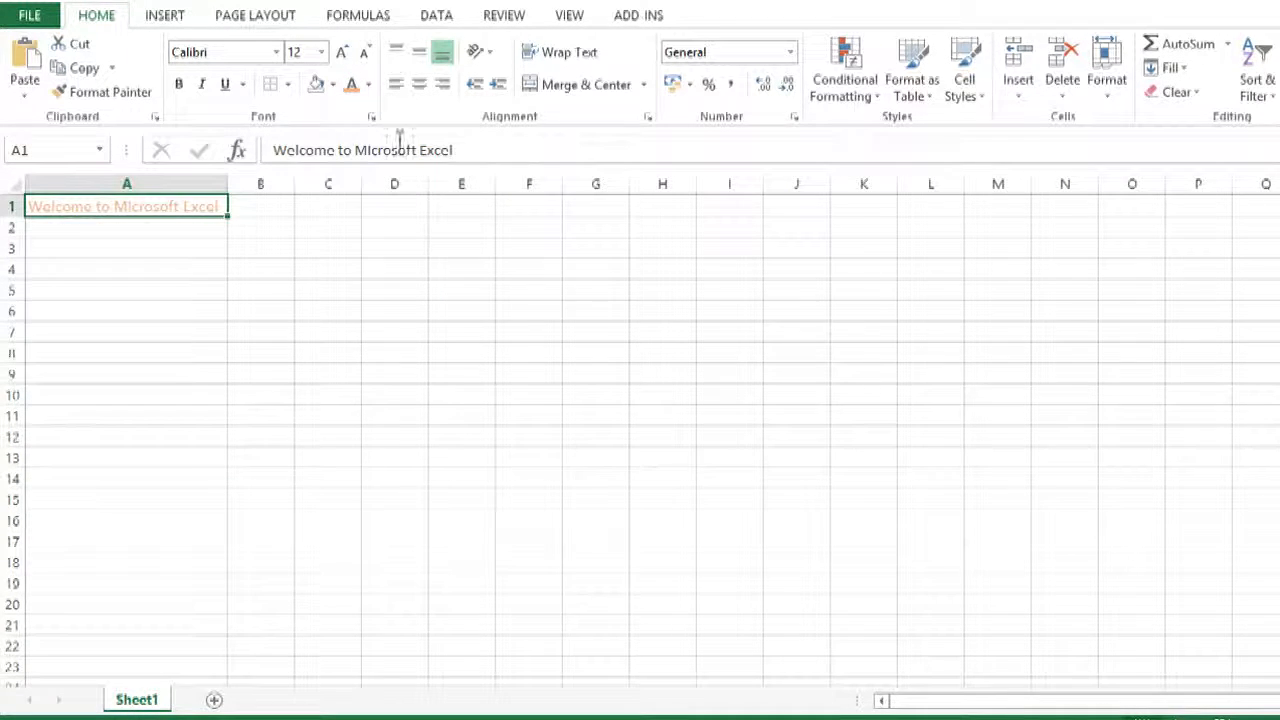
left_click(368, 86)
left_click(374, 109)
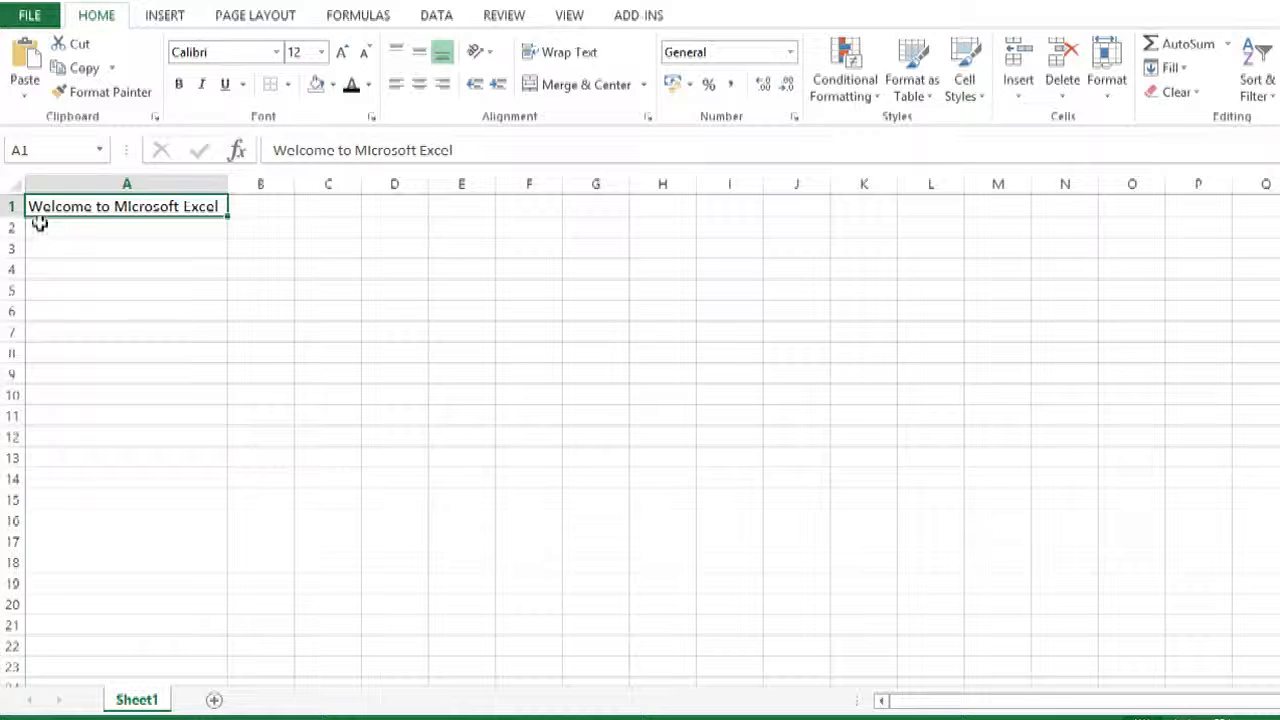
Enlarge cell A1 to about four times the row height and a wider column A, with its text centered horizontally.
left_click_drag(12, 216, 24, 276)
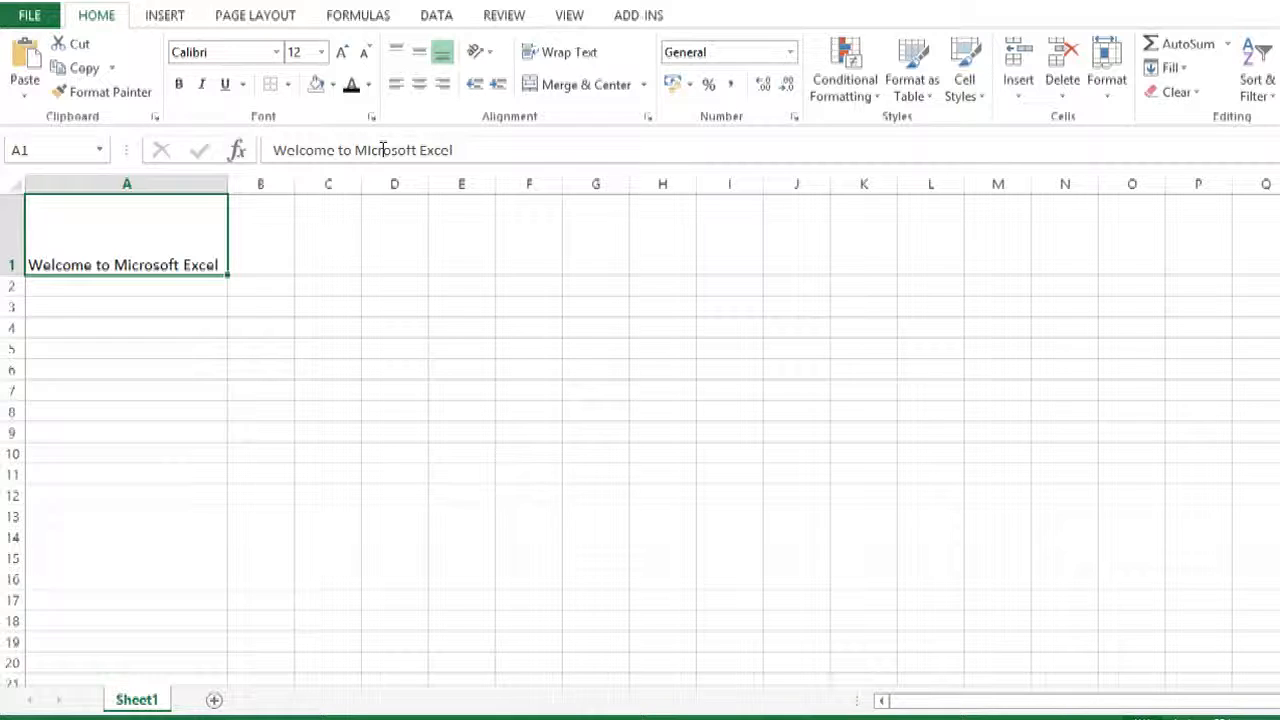
left_click(420, 86)
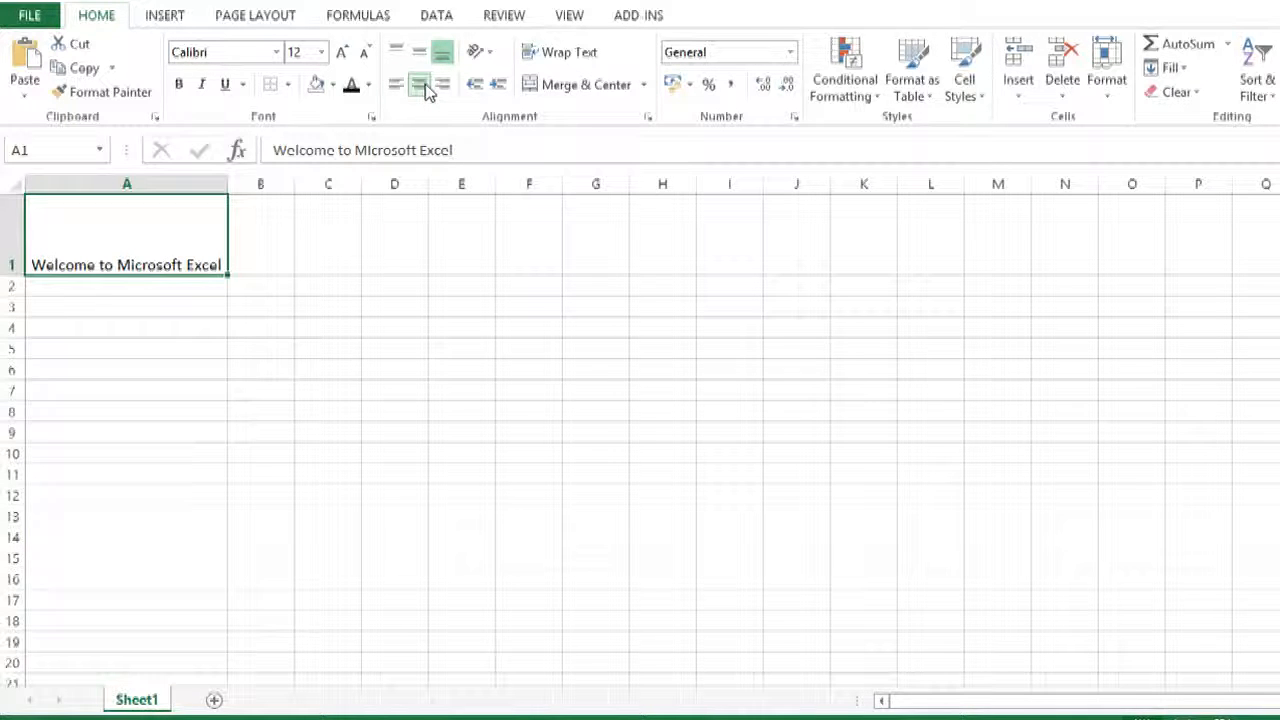
left_click_drag(228, 184, 360, 184)
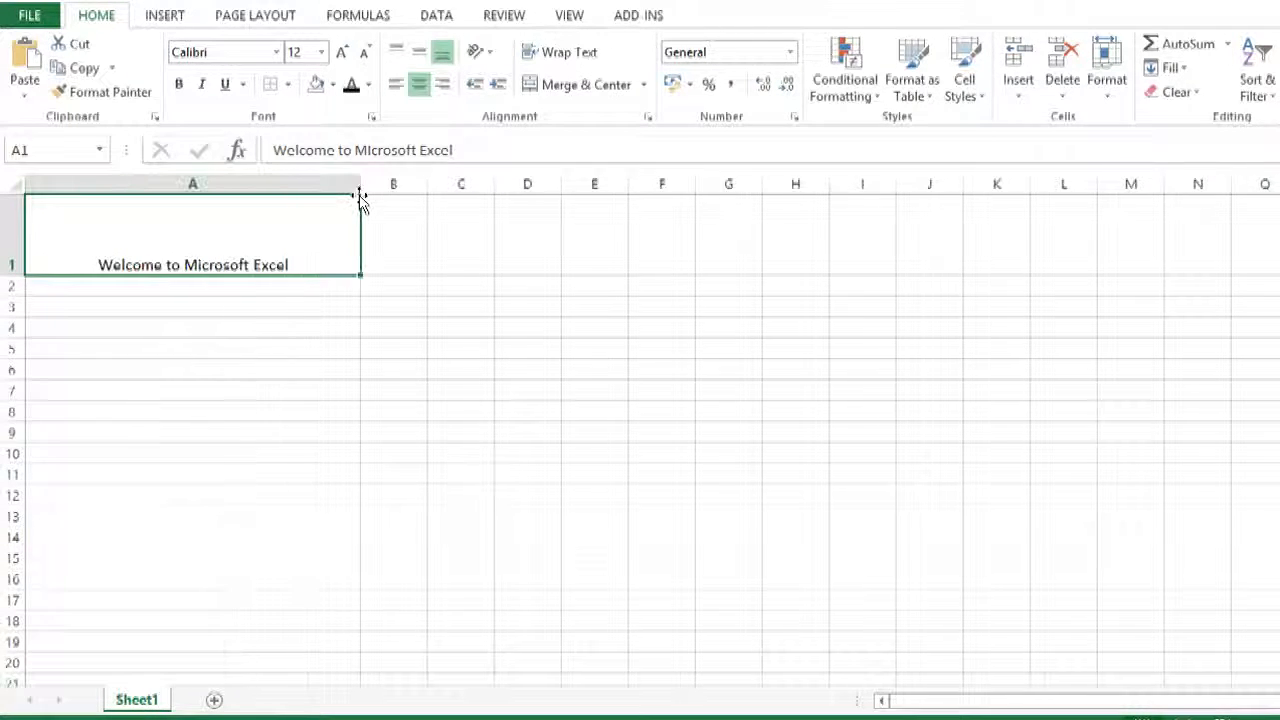
Try left, center and right horizontal alignment on cell A1, and return its text to center alignment.
left_click(397, 85)
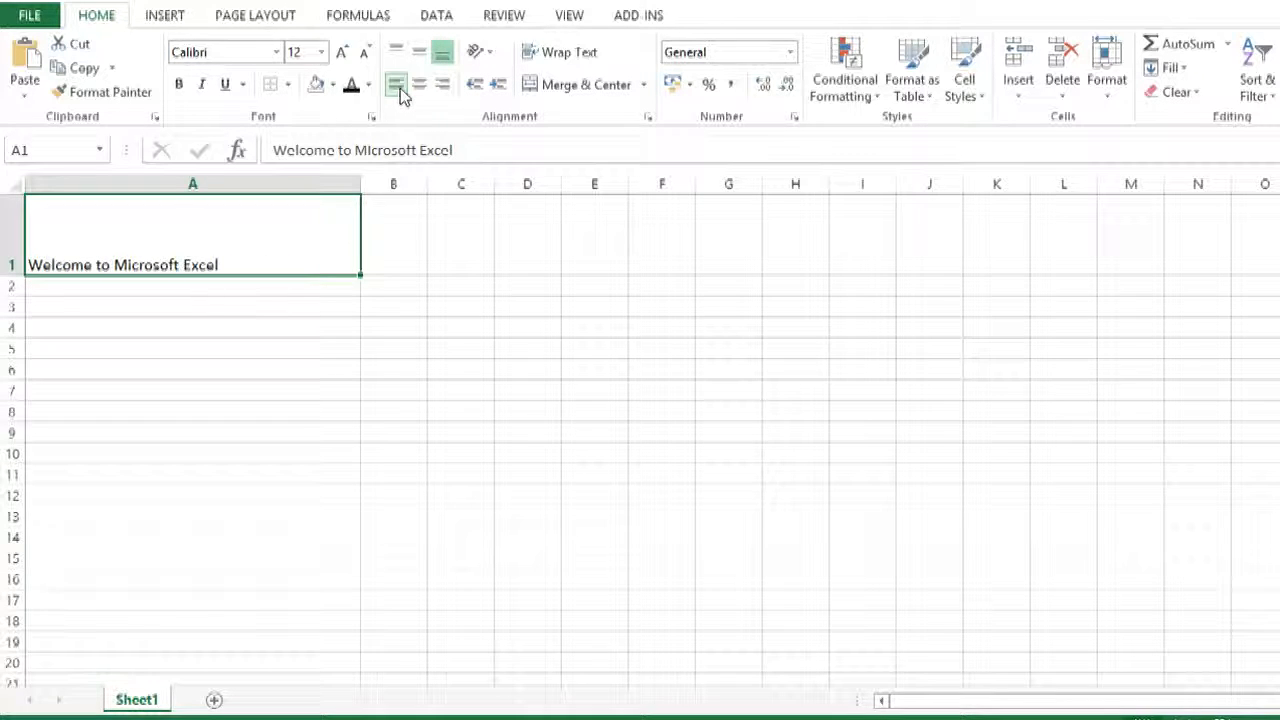
left_click(420, 85)
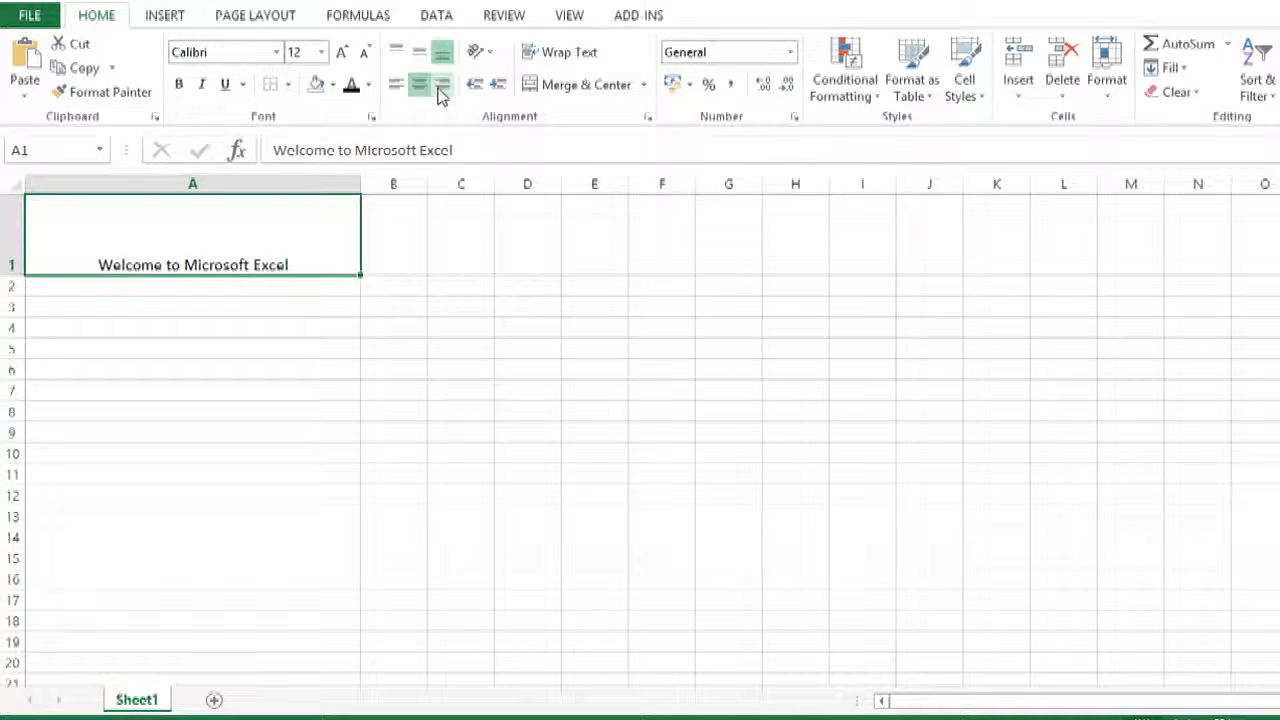
left_click(440, 90)
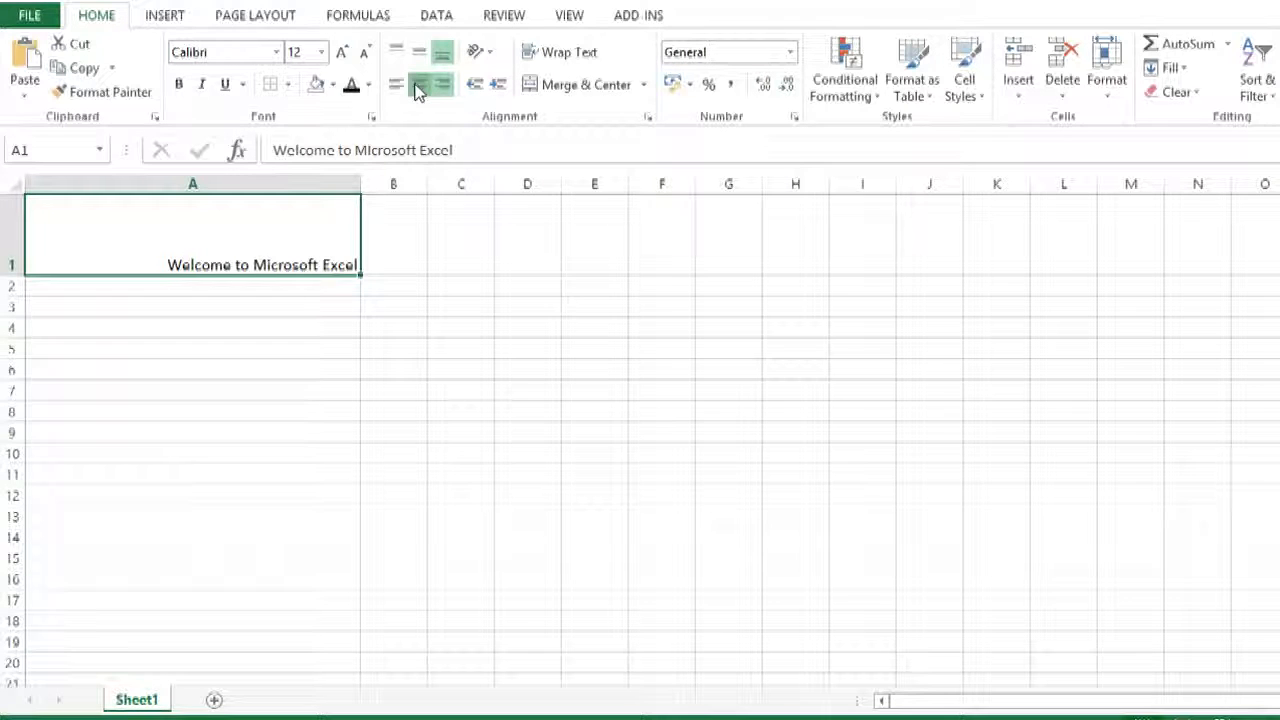
left_click(418, 88)
Try top and bottom vertical alignment on cell A1, and settle on middle alignment.
left_click(396, 53)
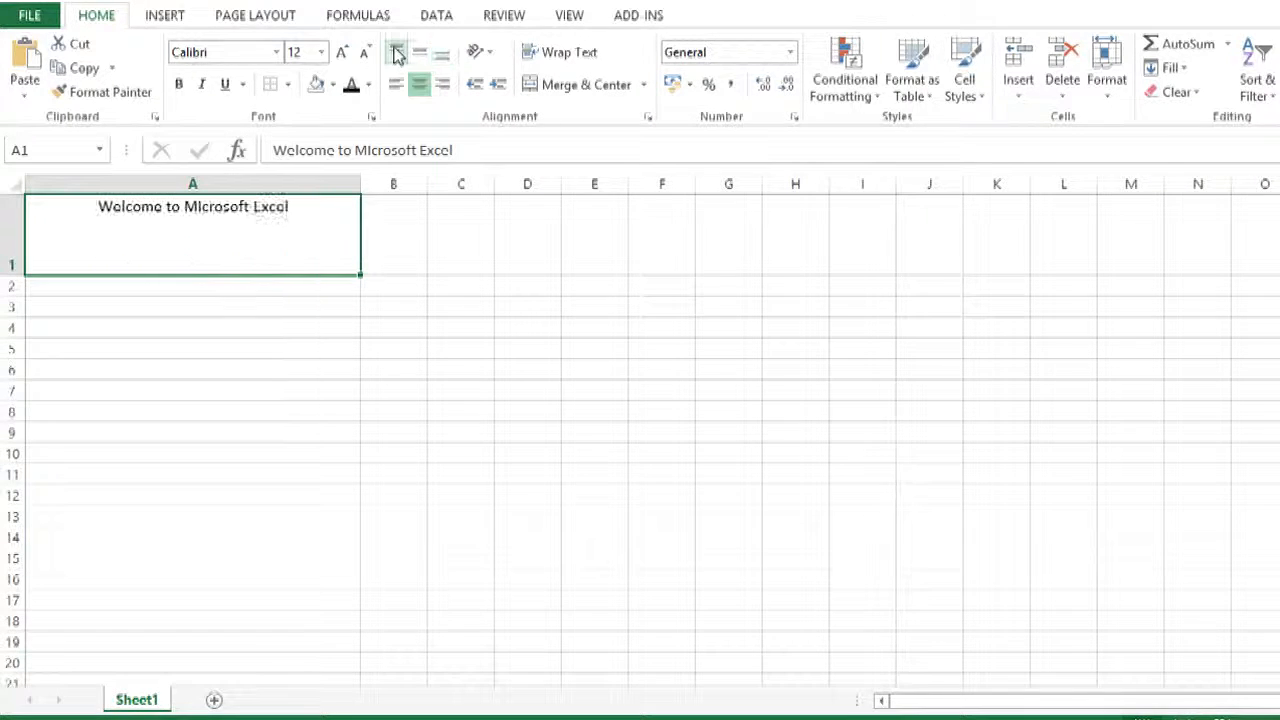
left_click(440, 54)
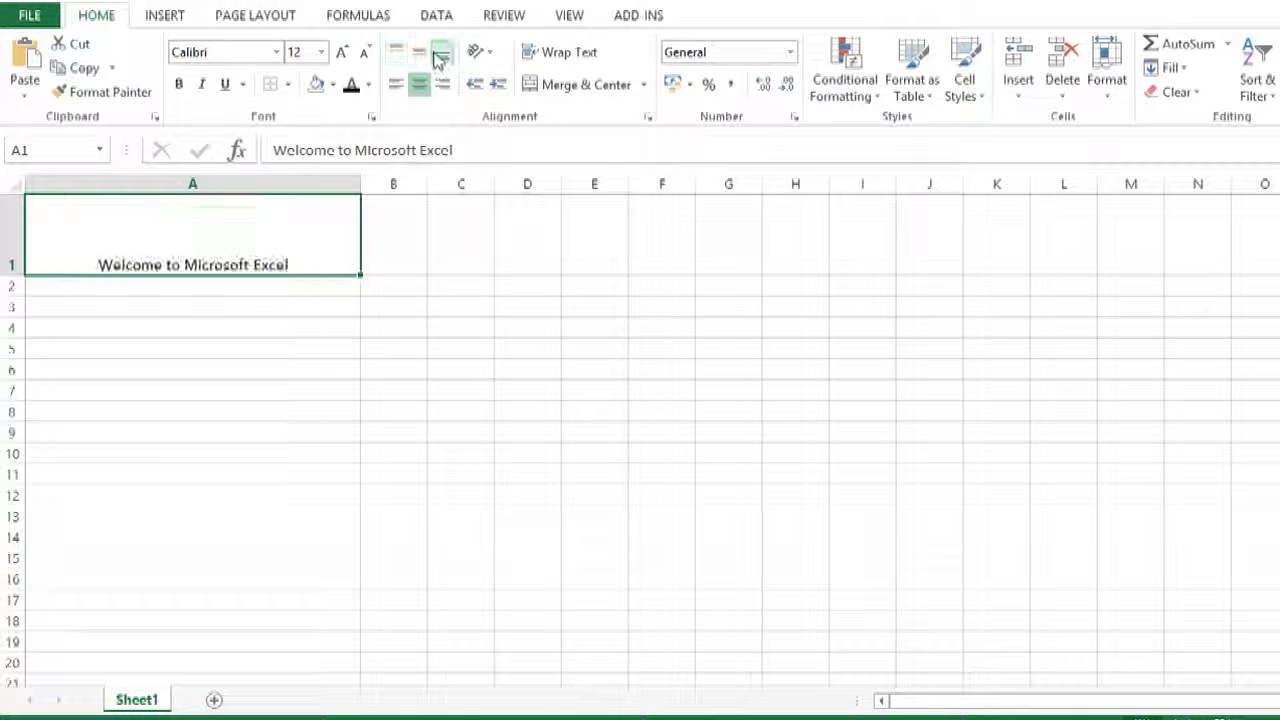
left_click(418, 54)
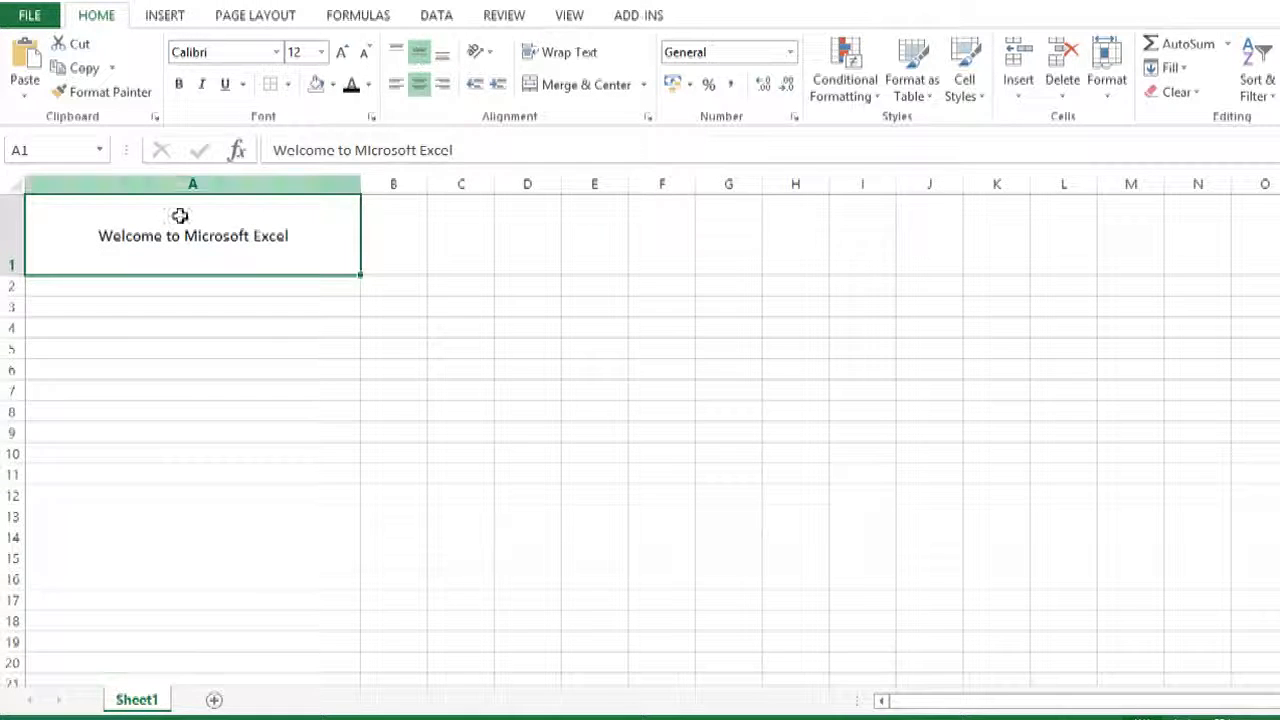